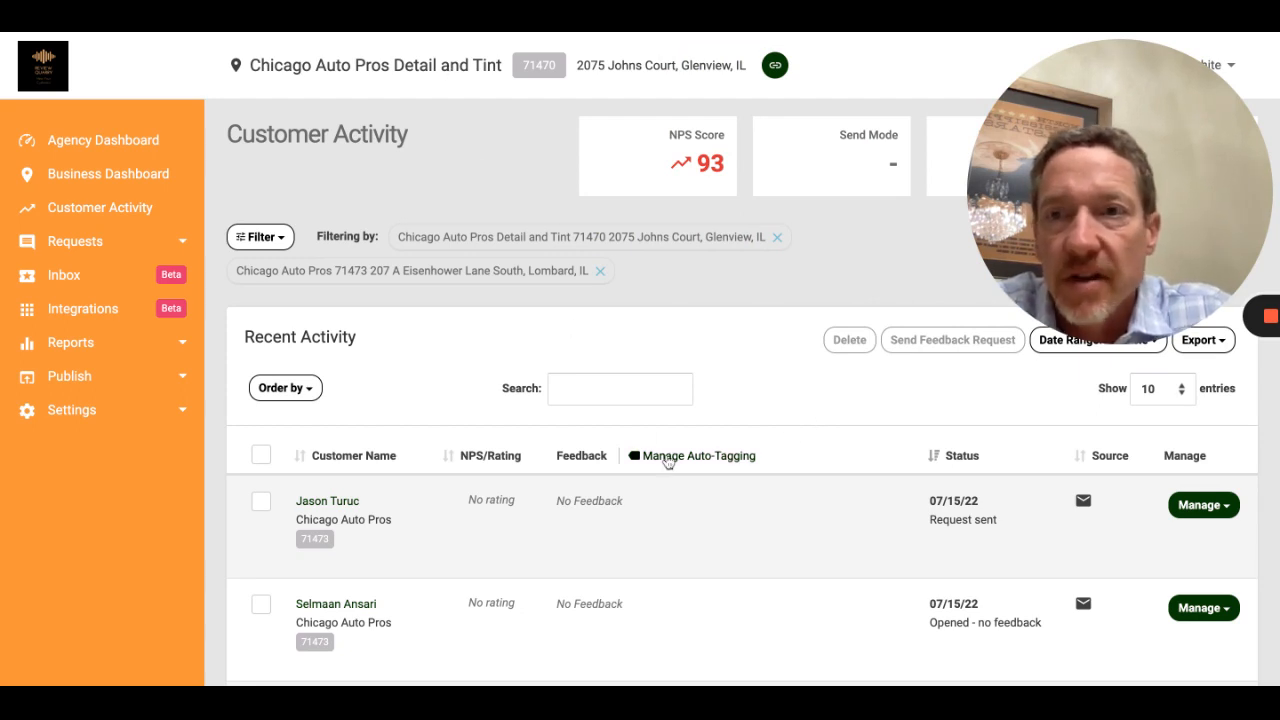
# Open a social post for the 5-star customer review dated 07/15/22 in the recent activity list.
pyautogui.scroll(-5, 666, 460)
pyautogui.scroll(-1, 668, 462)
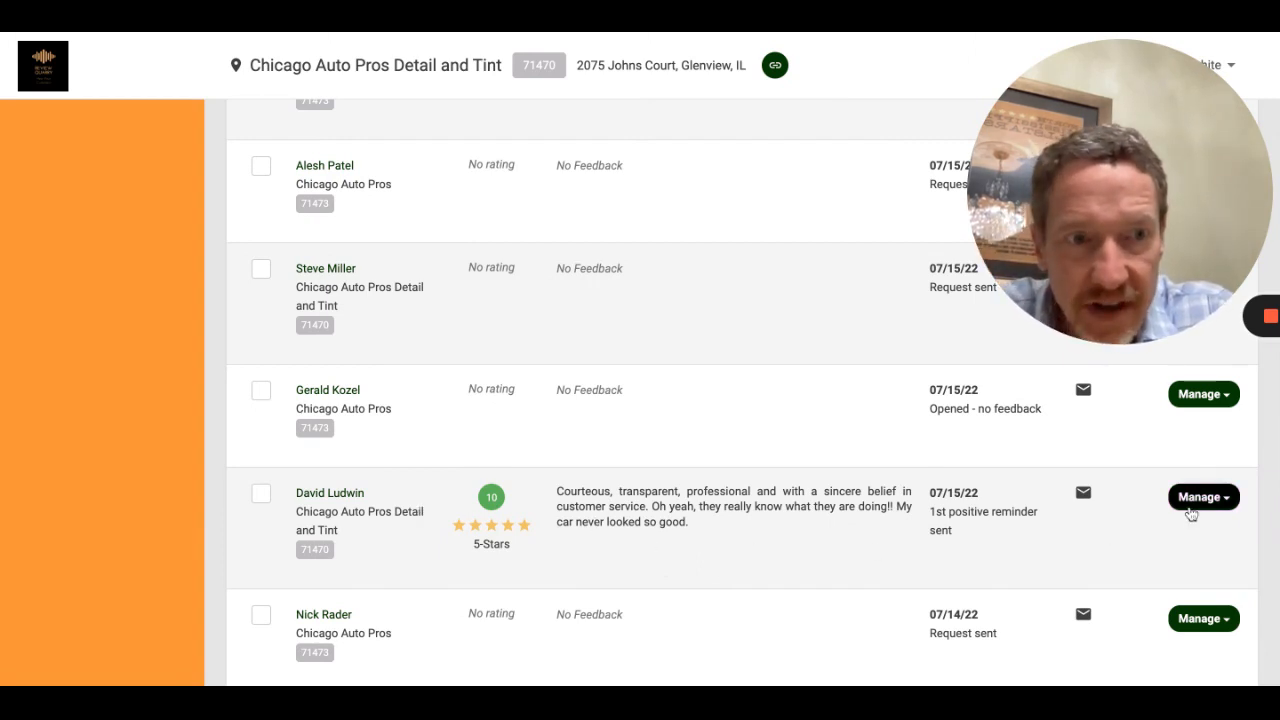
pyautogui.click(1204, 508)
pyautogui.scroll(-1, 1151, 534)
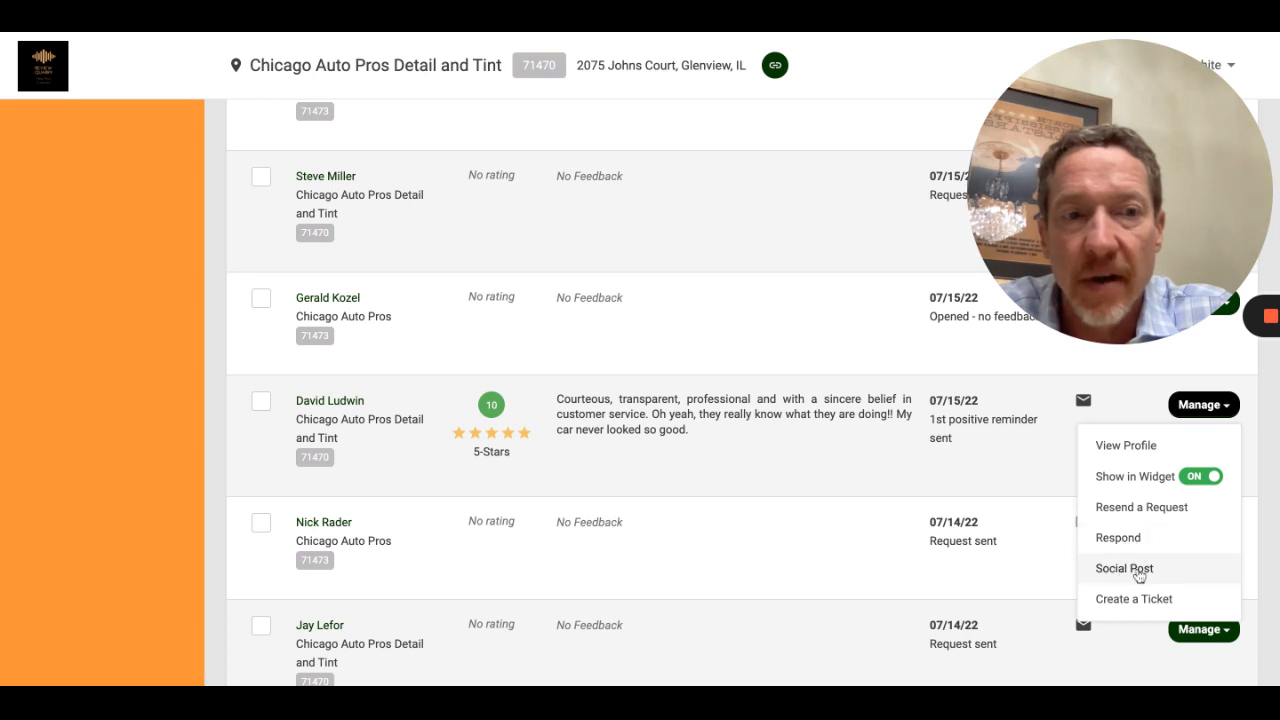
pyautogui.click(1165, 571)
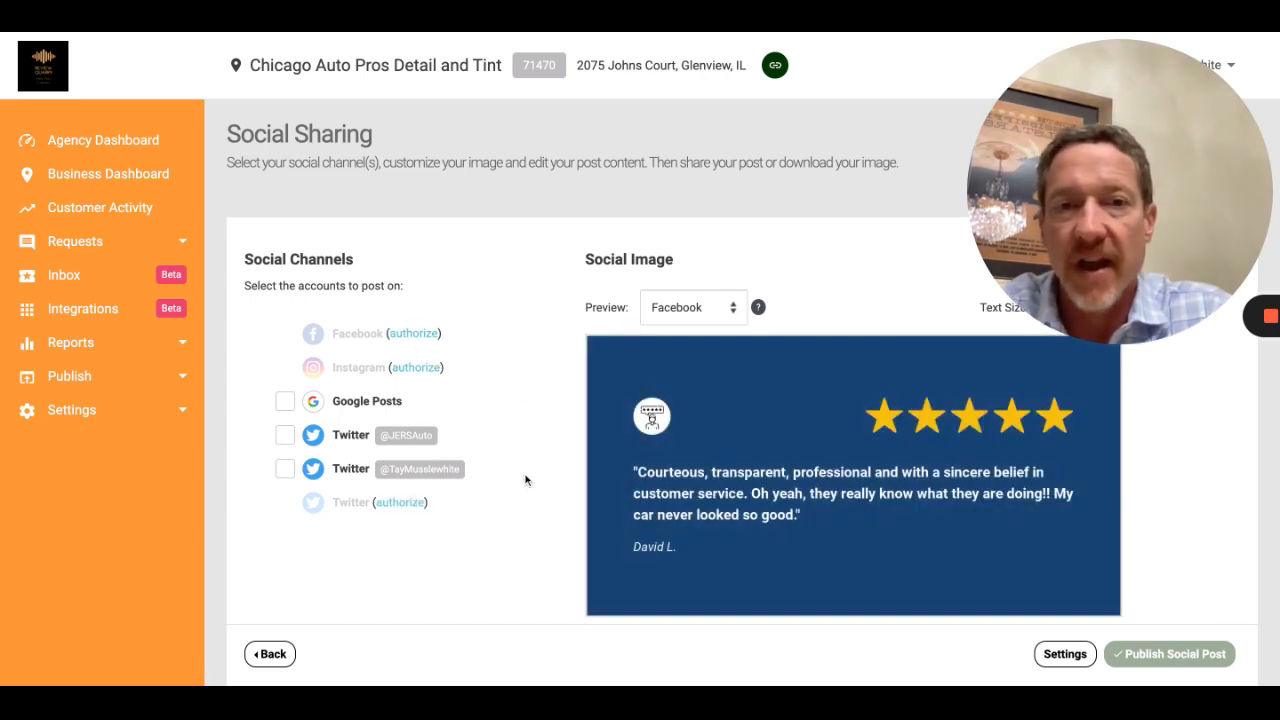
# Set the social image preview to Instagram and its text size to Large.
pyautogui.scroll(-2, 524, 465)
pyautogui.scroll(2, 524, 465)
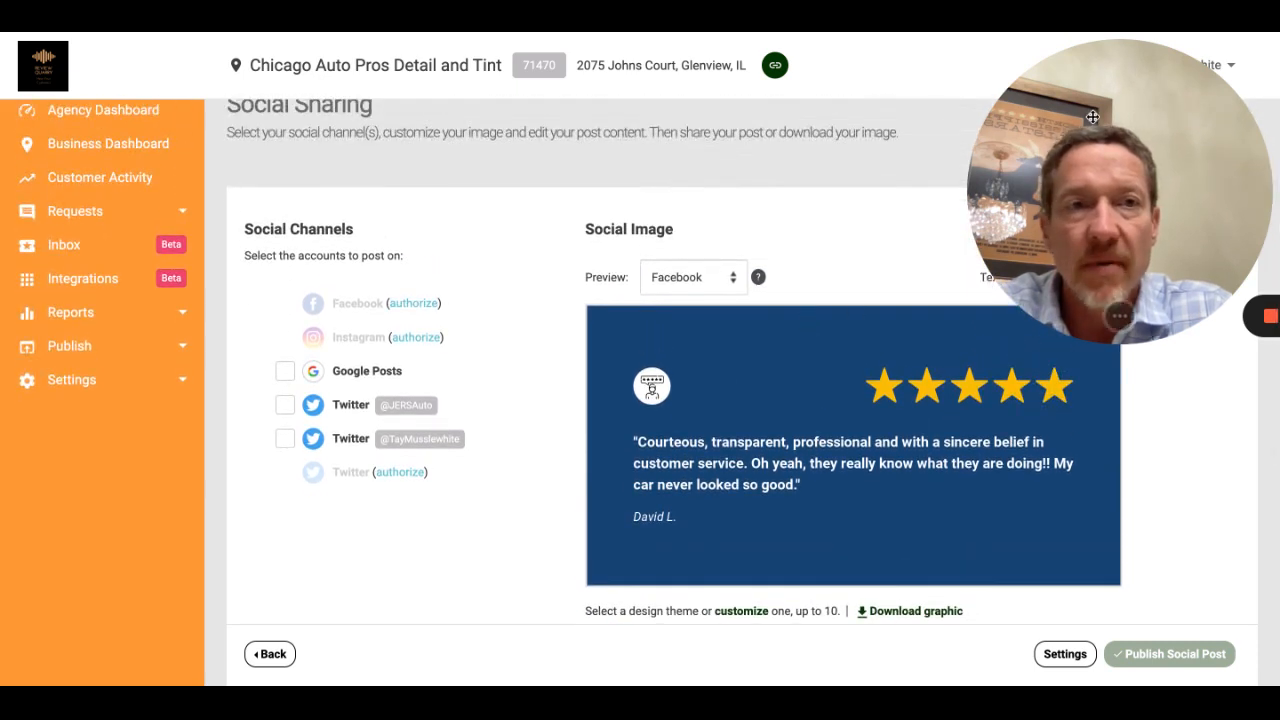
pyautogui.moveTo(1095, 40); pyautogui.dragTo(292, 38)
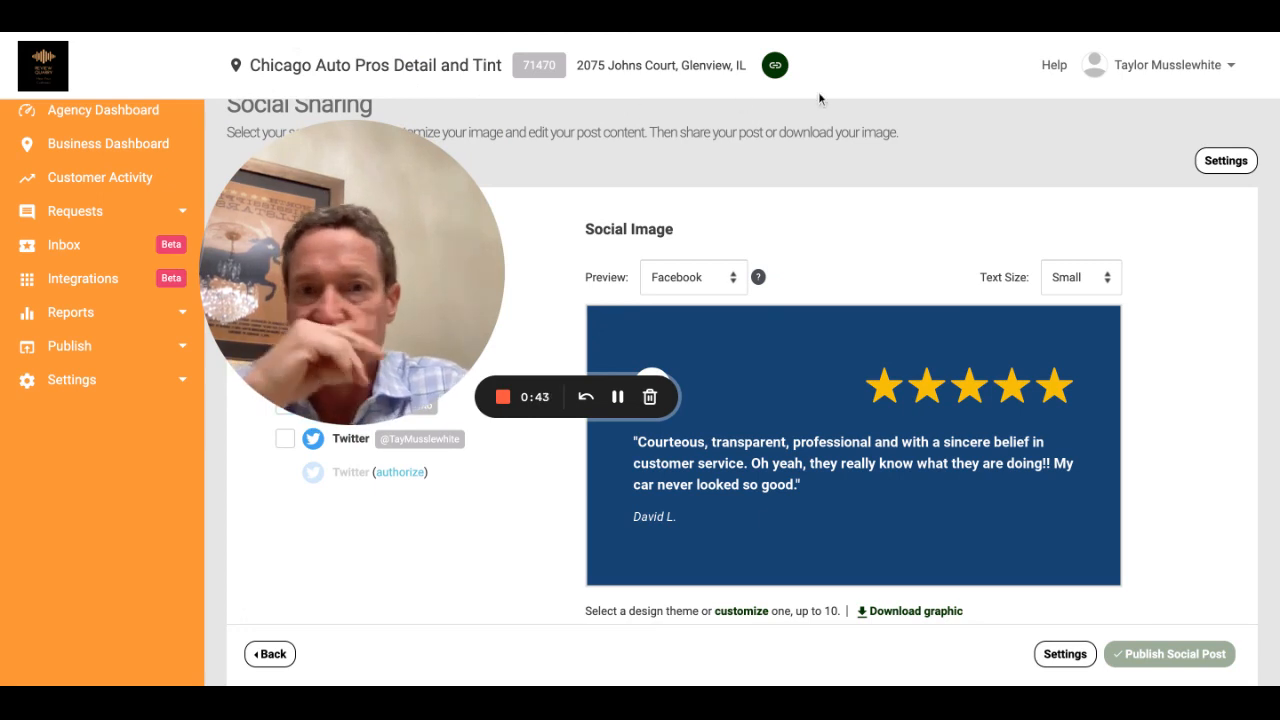
pyautogui.click(697, 282)
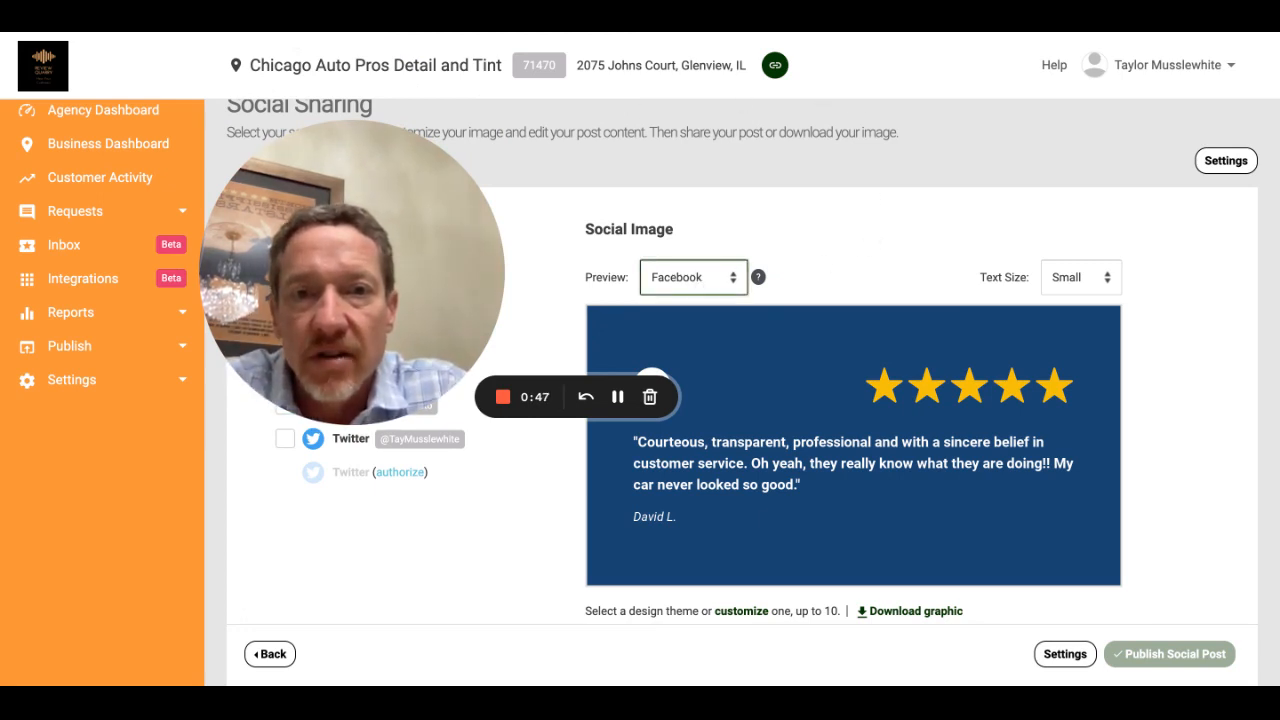
pyautogui.click(692, 311)
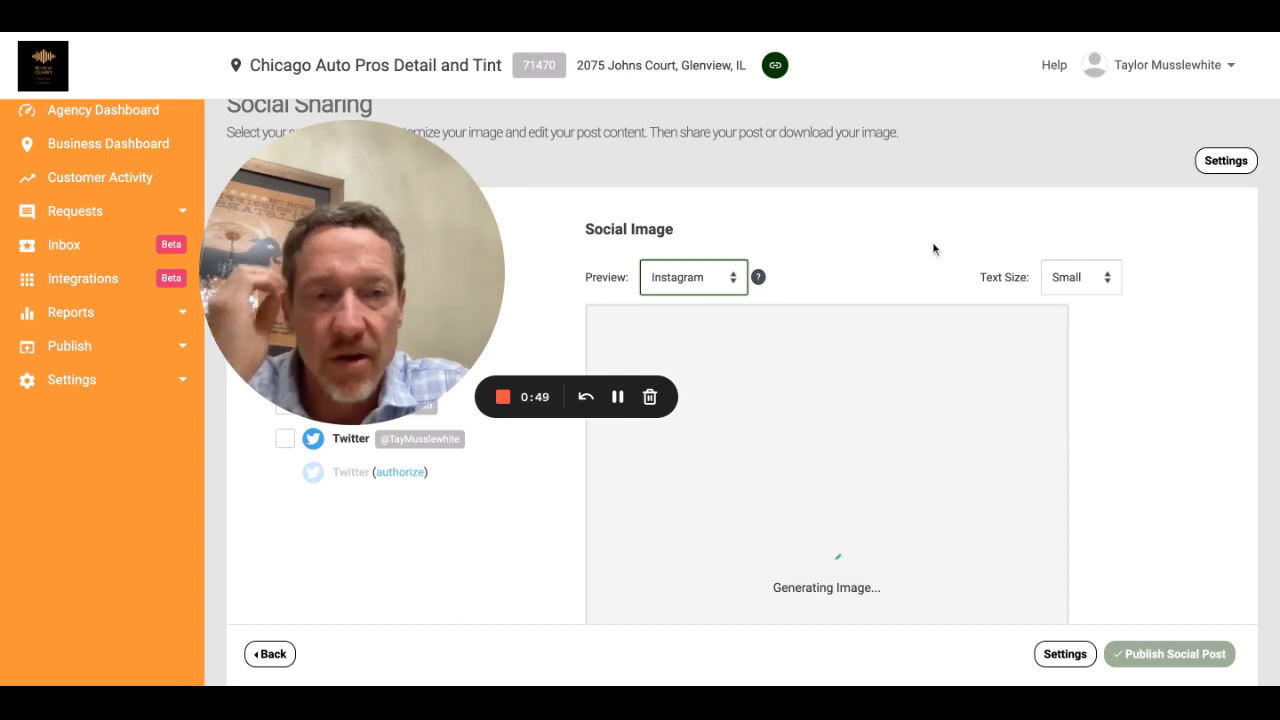
pyautogui.click(1102, 278)
pyautogui.click(1117, 333)
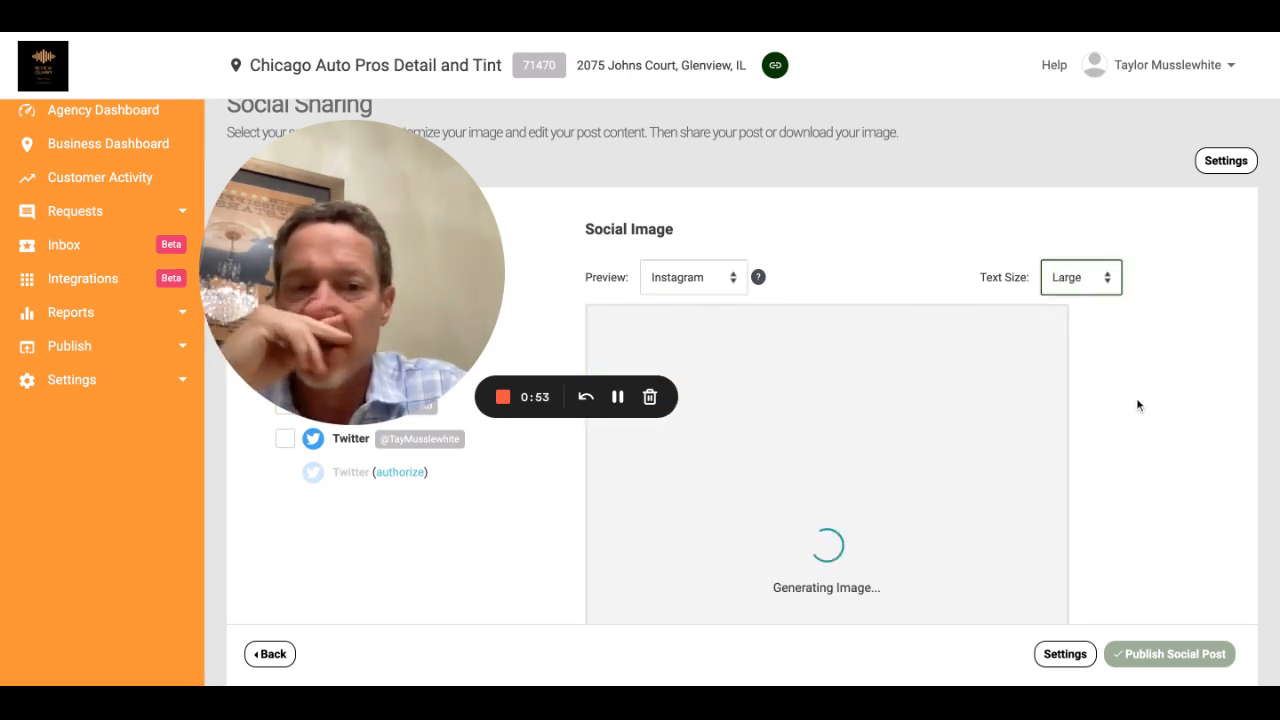
# Try the plain white theme and the dark photo theme on the social image.
pyautogui.scroll(-1, 1142, 423)
pyautogui.scroll(-5, 1143, 431)
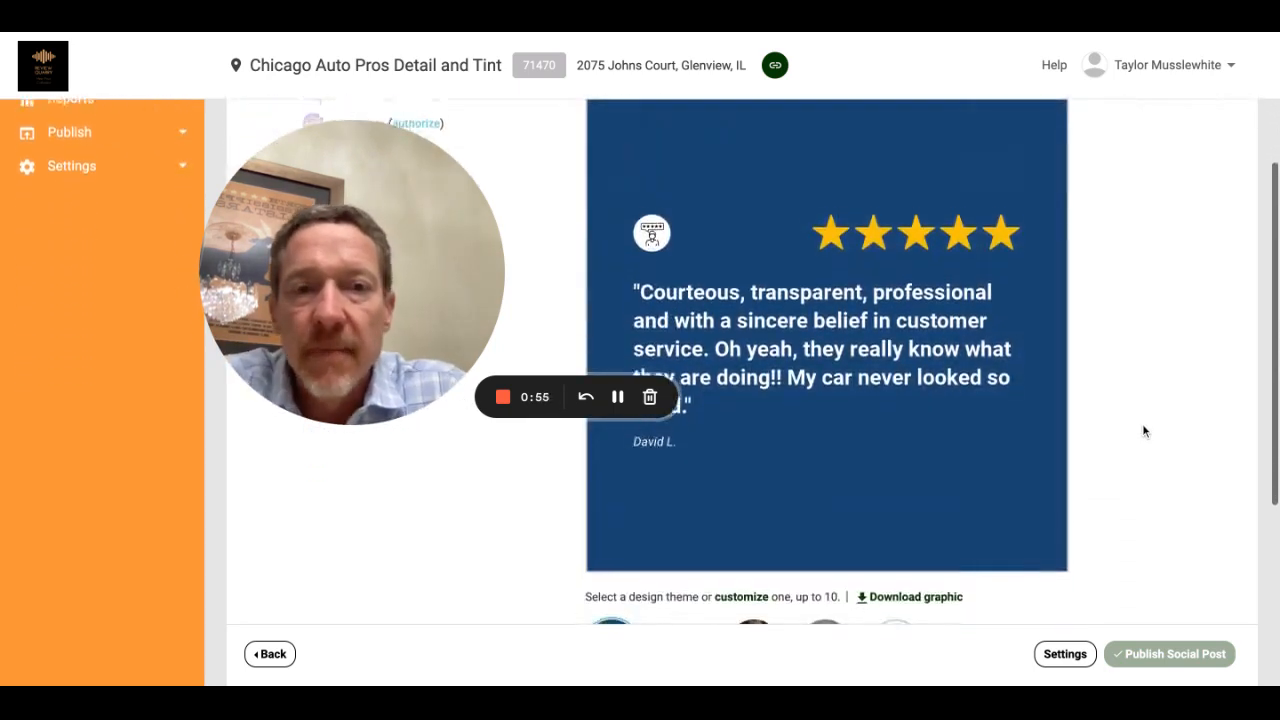
pyautogui.scroll(1, 830, 400)
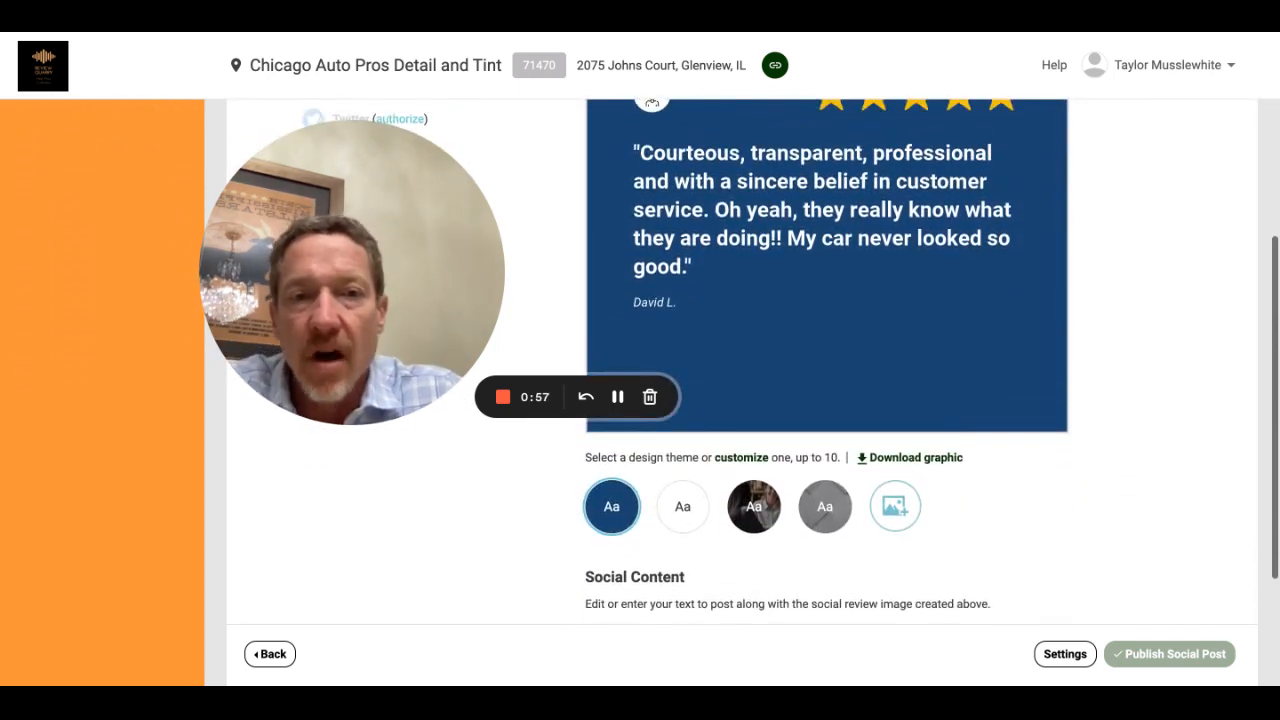
pyautogui.scroll(-2, 1001, 375)
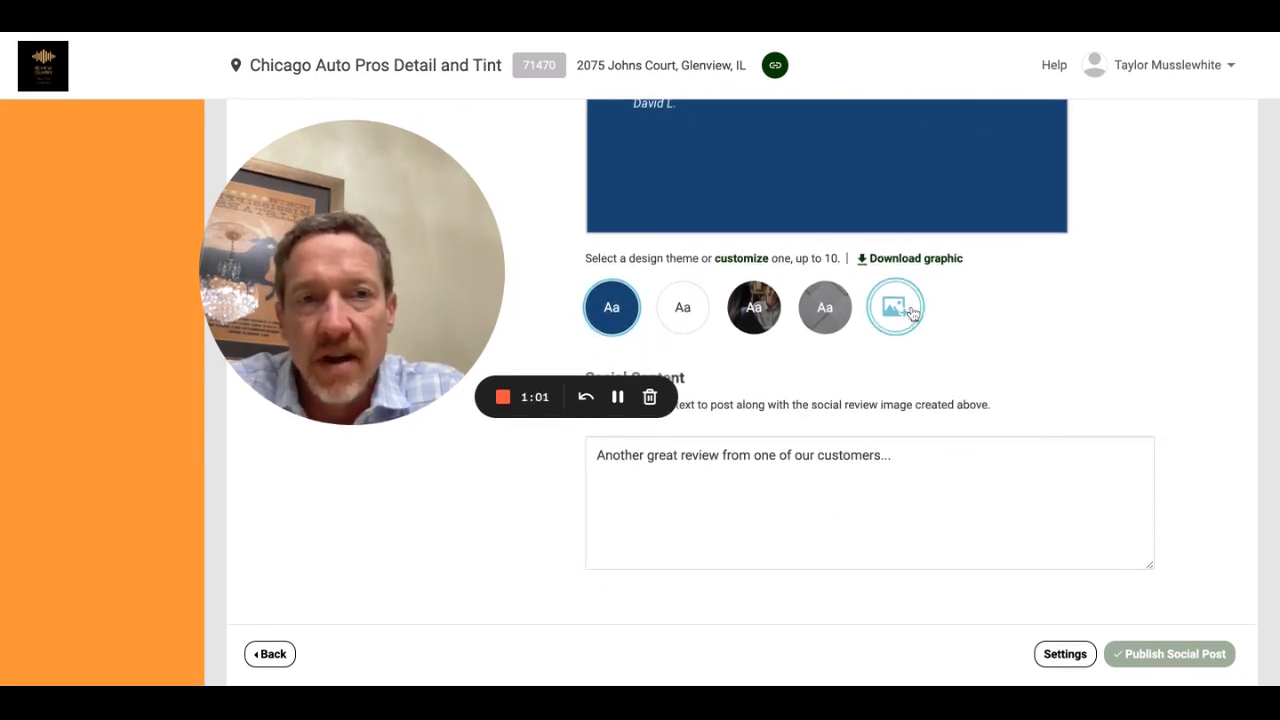
pyautogui.scroll(1, 954, 311)
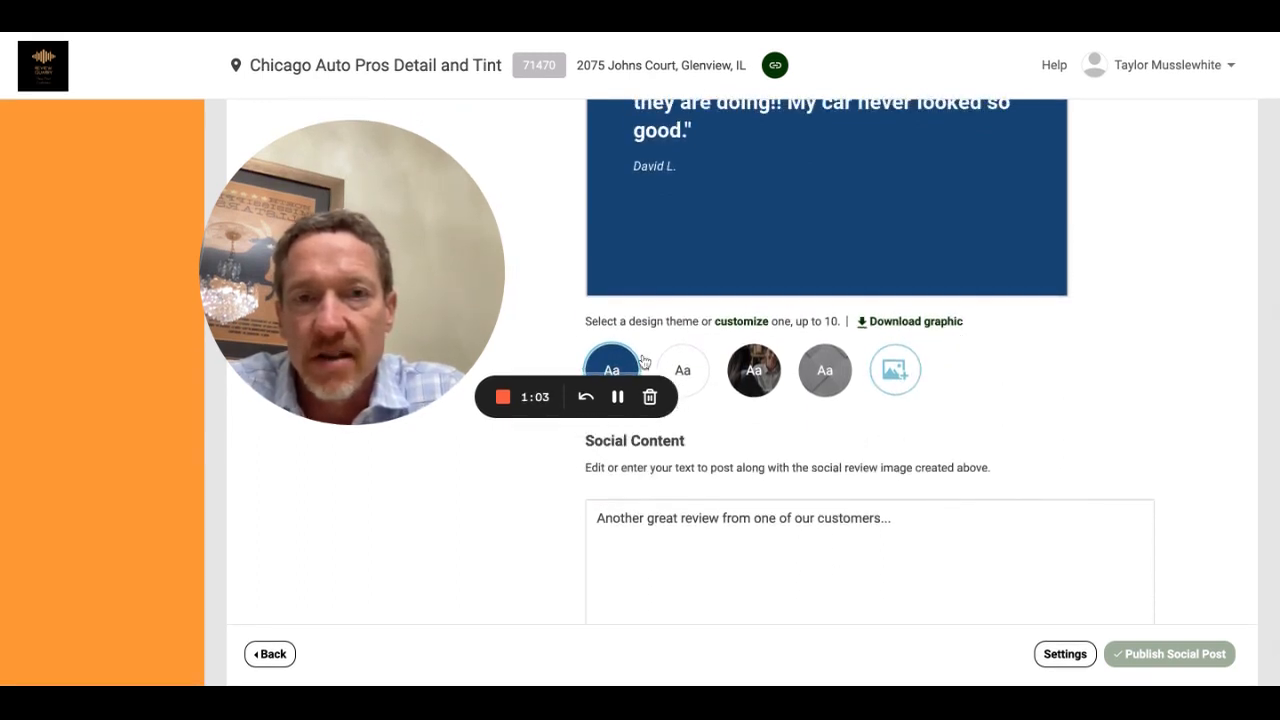
pyautogui.click(697, 371)
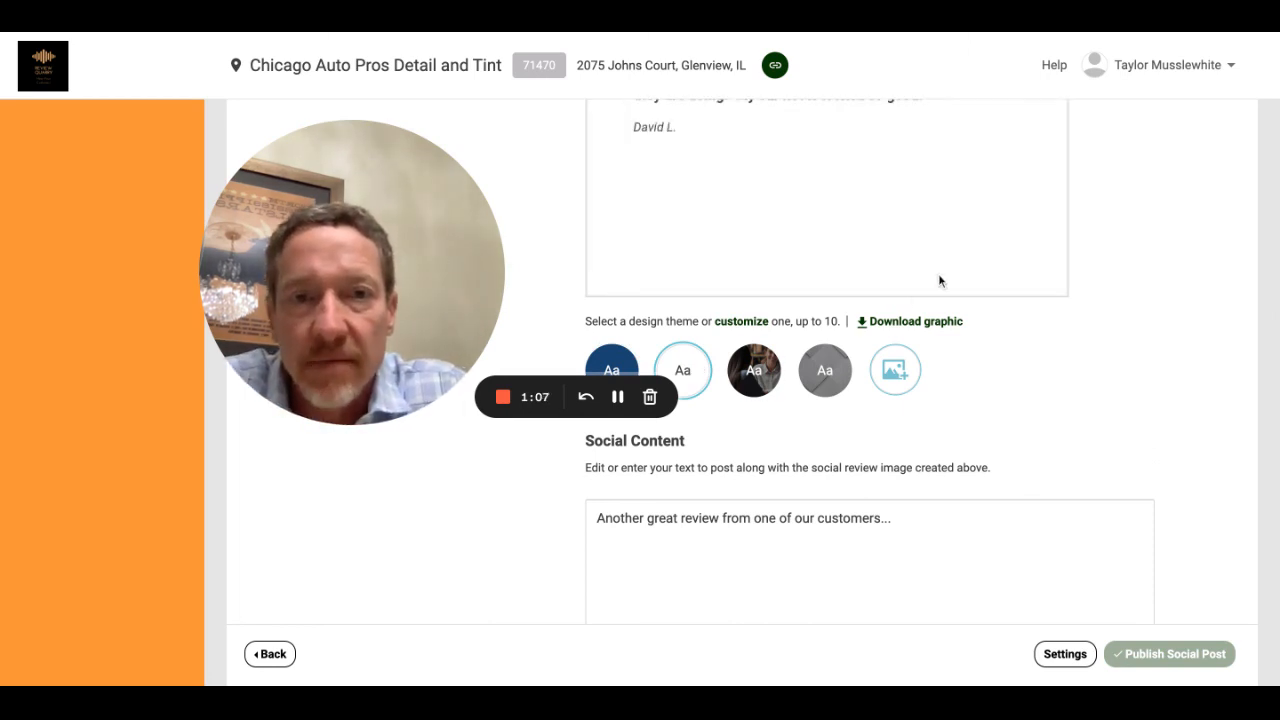
pyautogui.scroll(1, 939, 278)
pyautogui.click(766, 462)
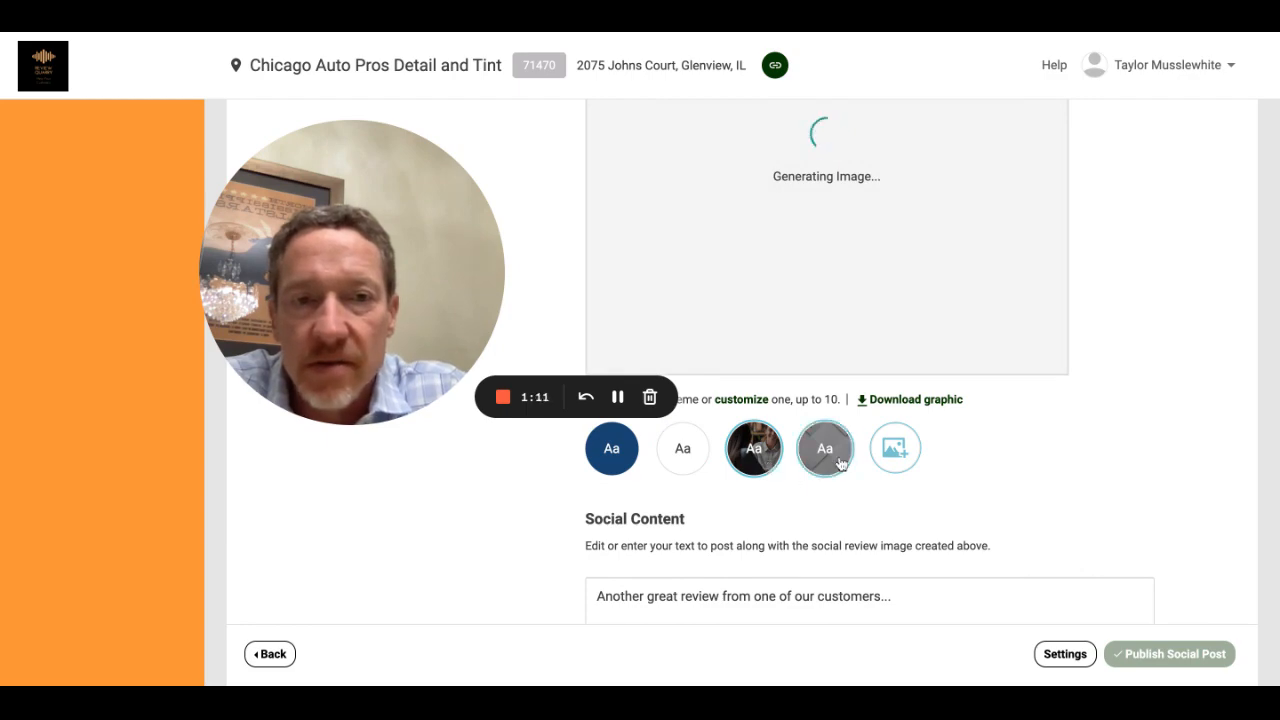
# Open theme customization for the social image and add another blank theme.
pyautogui.click(895, 450)
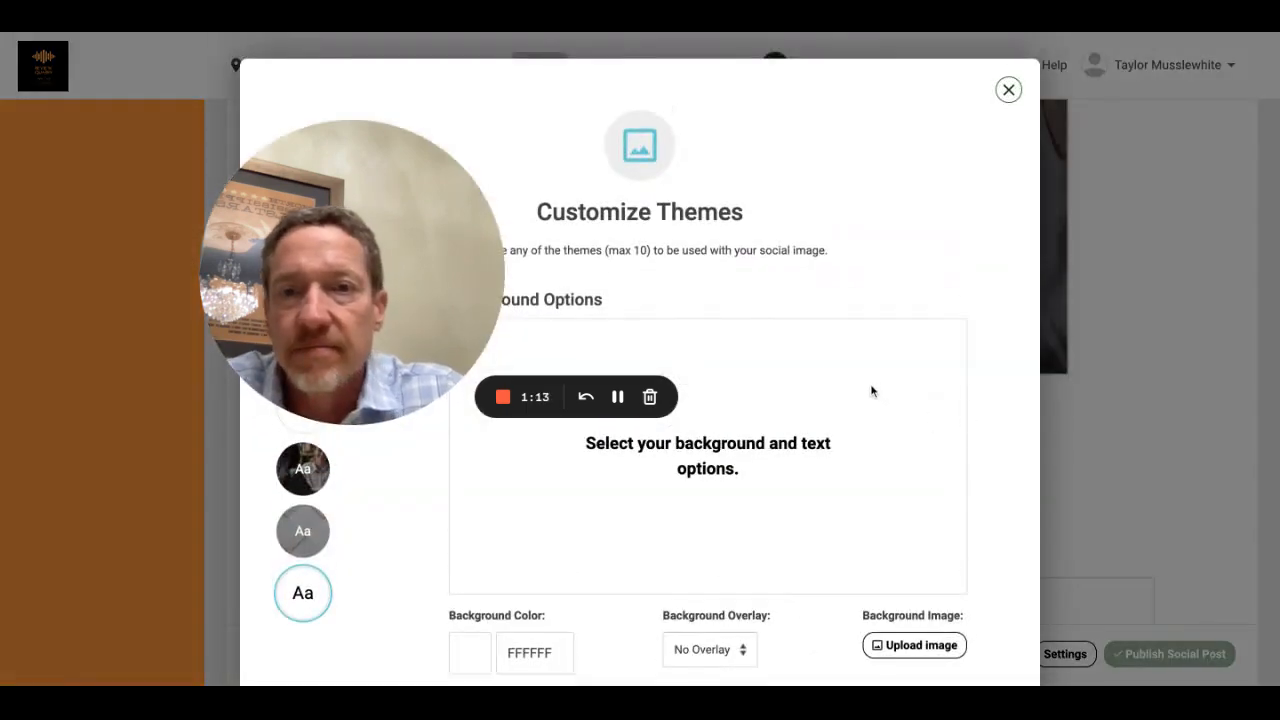
pyautogui.moveTo(417, 180); pyautogui.dragTo(845, 322)
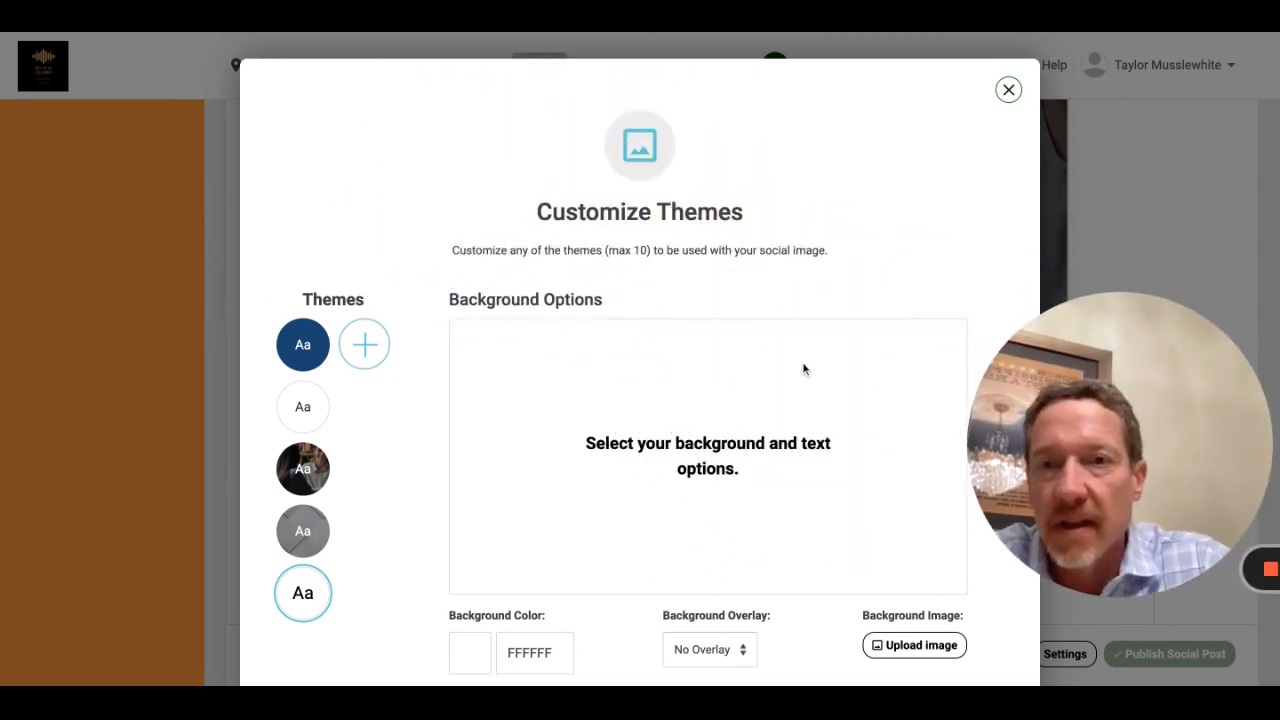
pyautogui.scroll(-4, 515, 415)
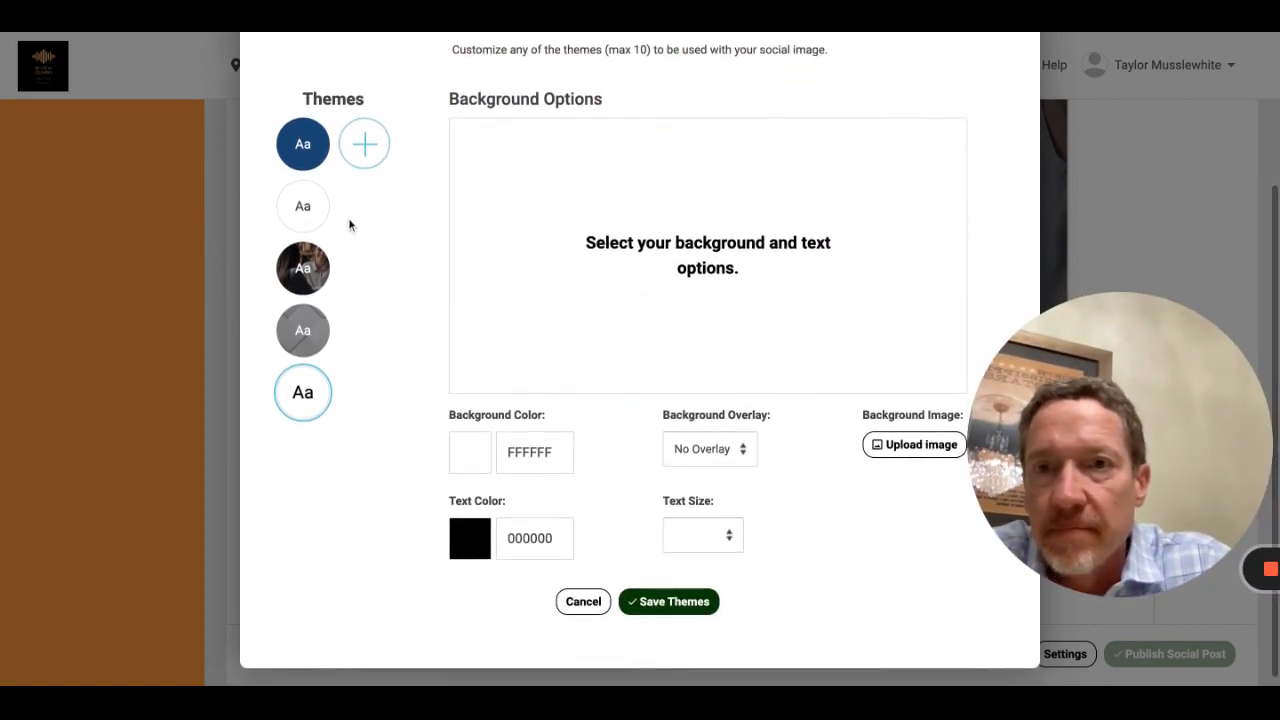
pyautogui.click(366, 147)
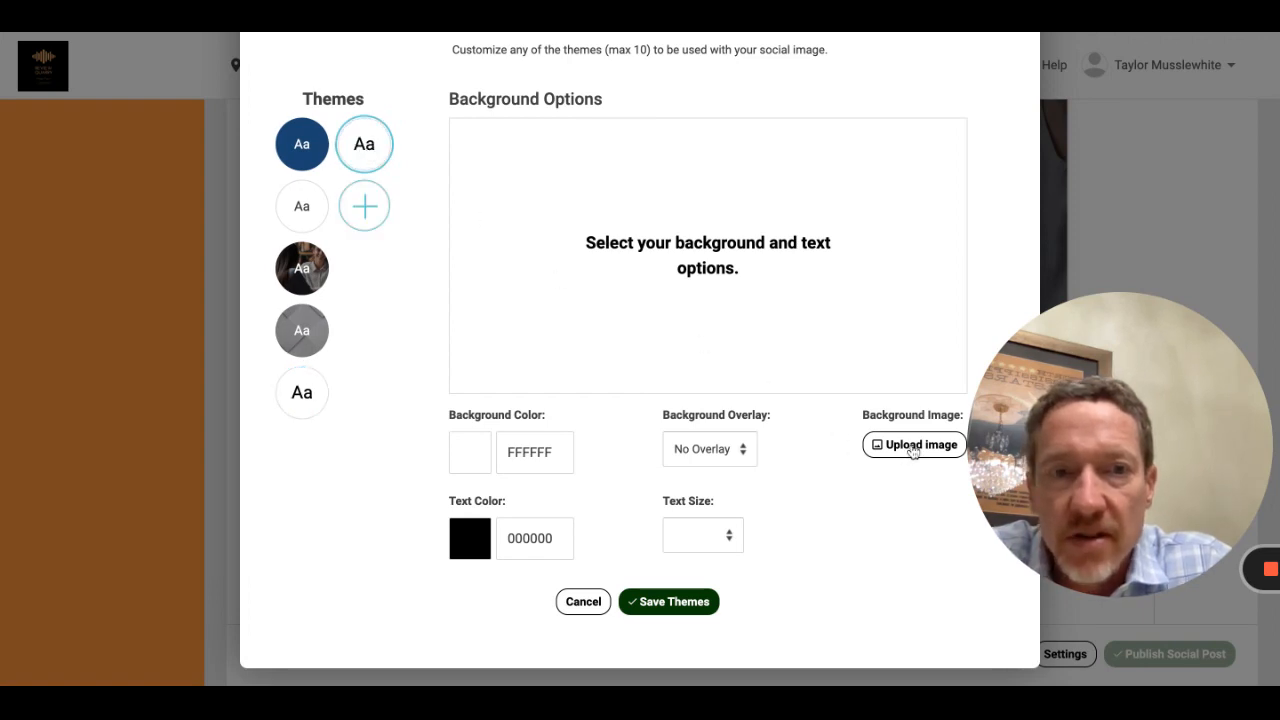
# Set the new theme's background color to BF6BBF and its background overlay to Dark, trying the Light overlay first.
pyautogui.click(473, 455)
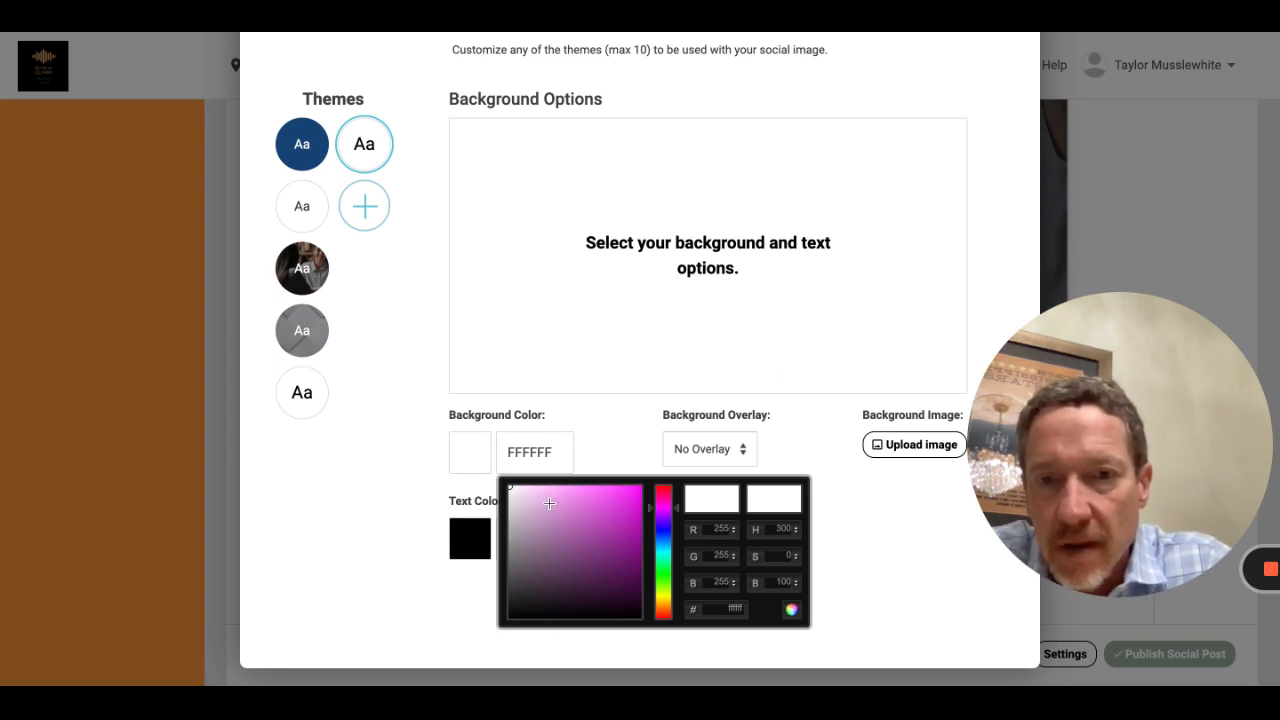
pyautogui.moveTo(513, 487); pyautogui.dragTo(567, 518)
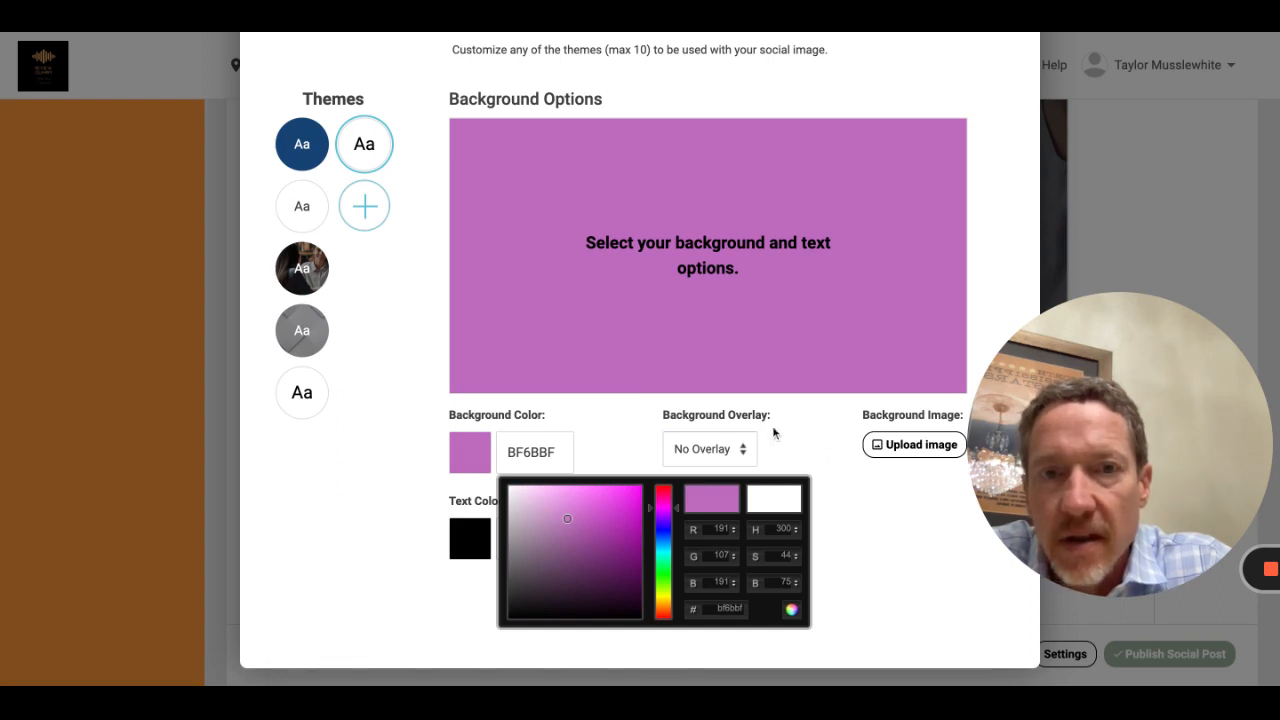
pyautogui.click(714, 454)
pyautogui.click(707, 467)
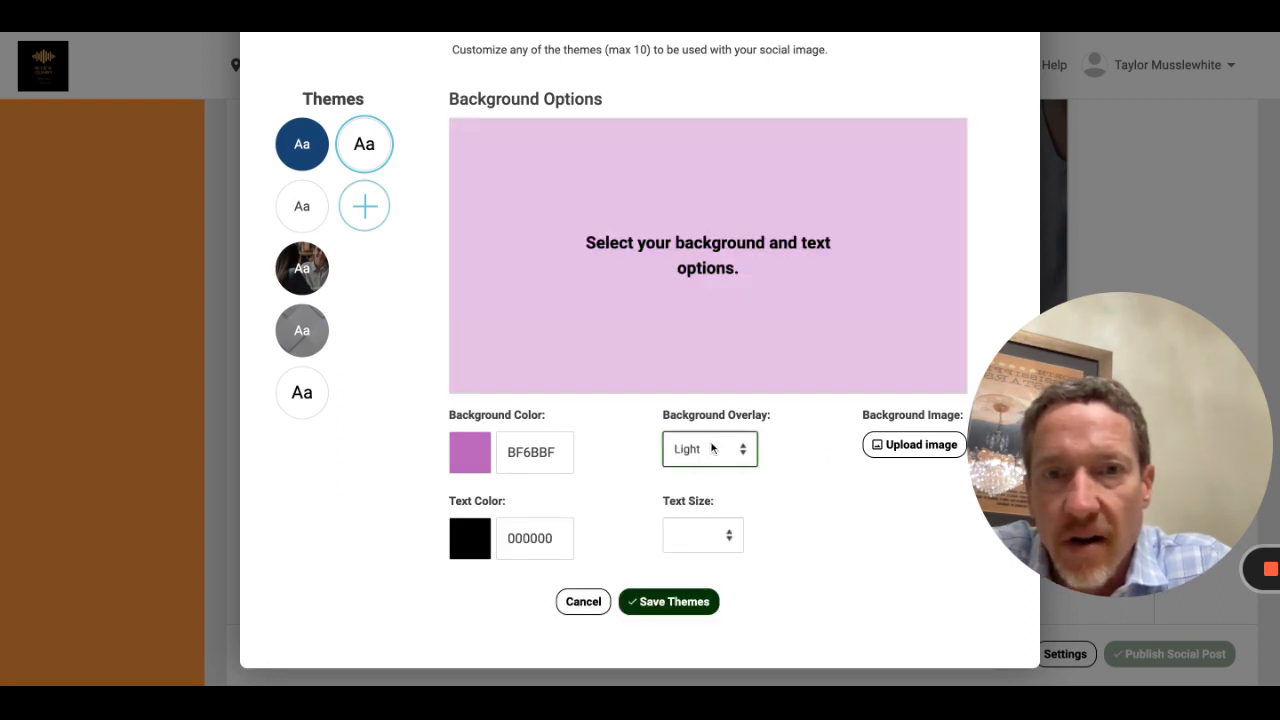
pyautogui.click(711, 449)
pyautogui.click(710, 472)
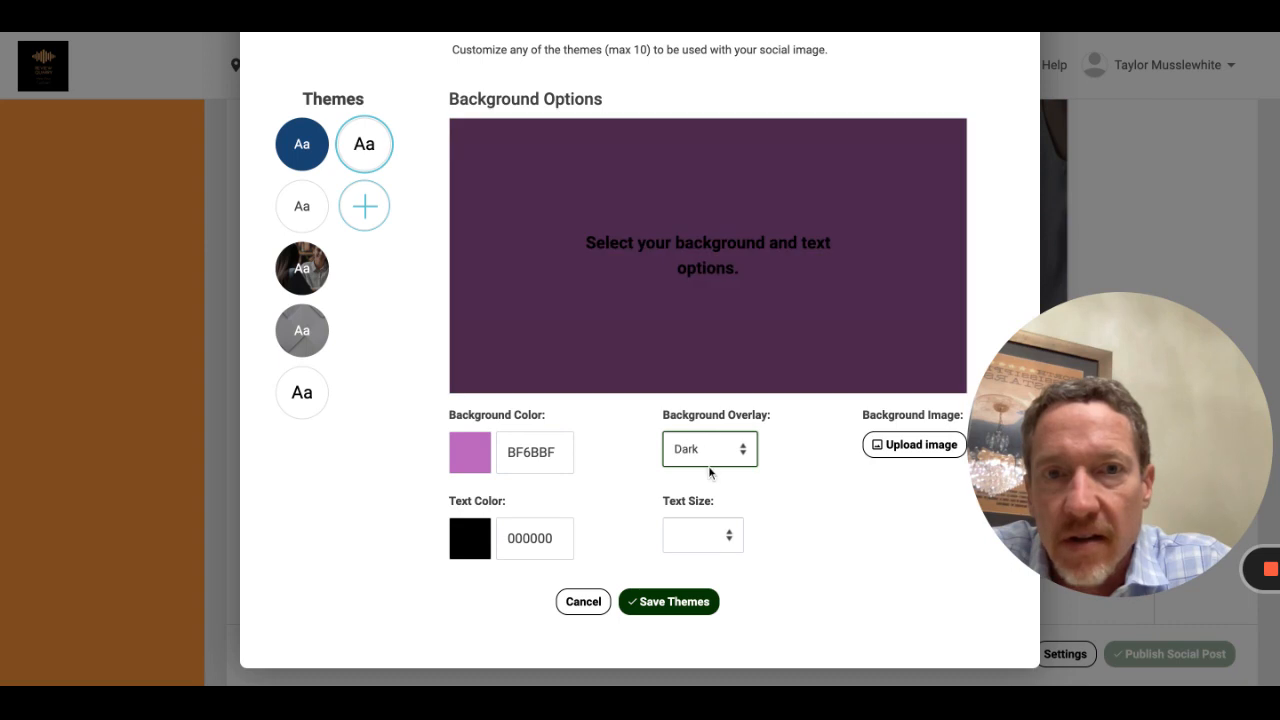
# Set the new theme's text size to Large and text color to FAF5FA, and save the themes.
pyautogui.click(696, 546)
pyautogui.click(746, 560)
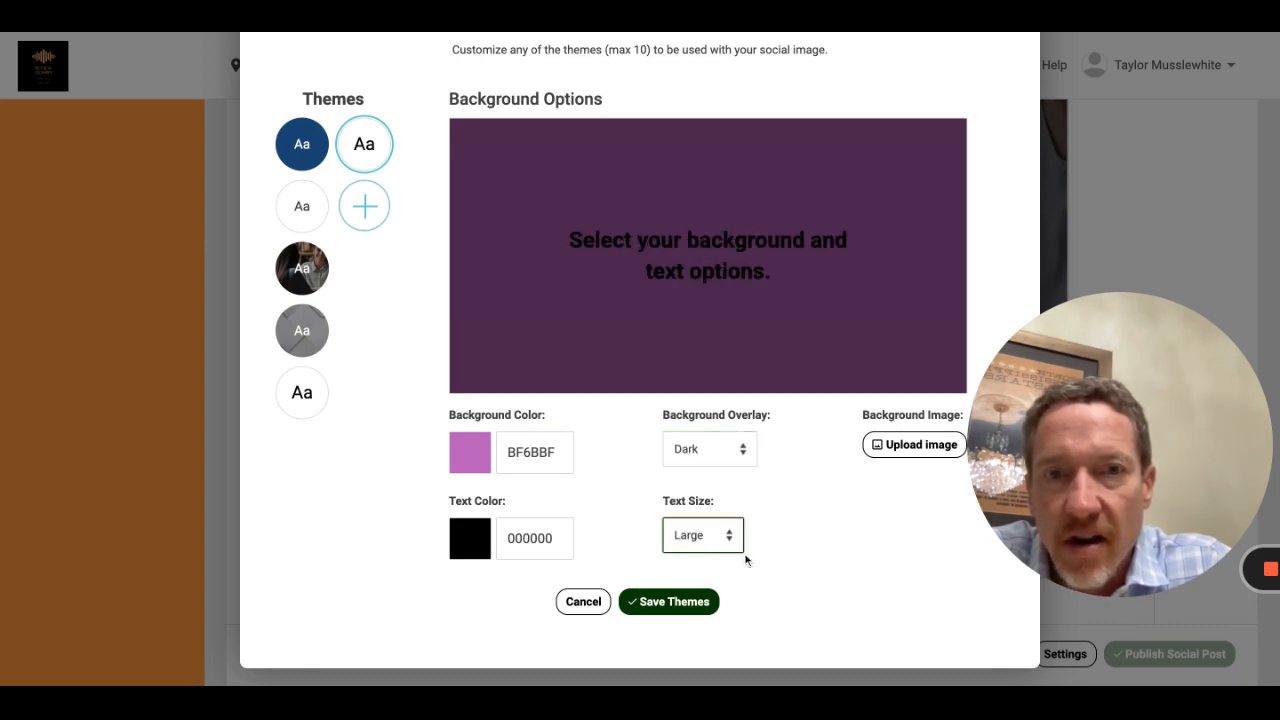
pyautogui.click(777, 584)
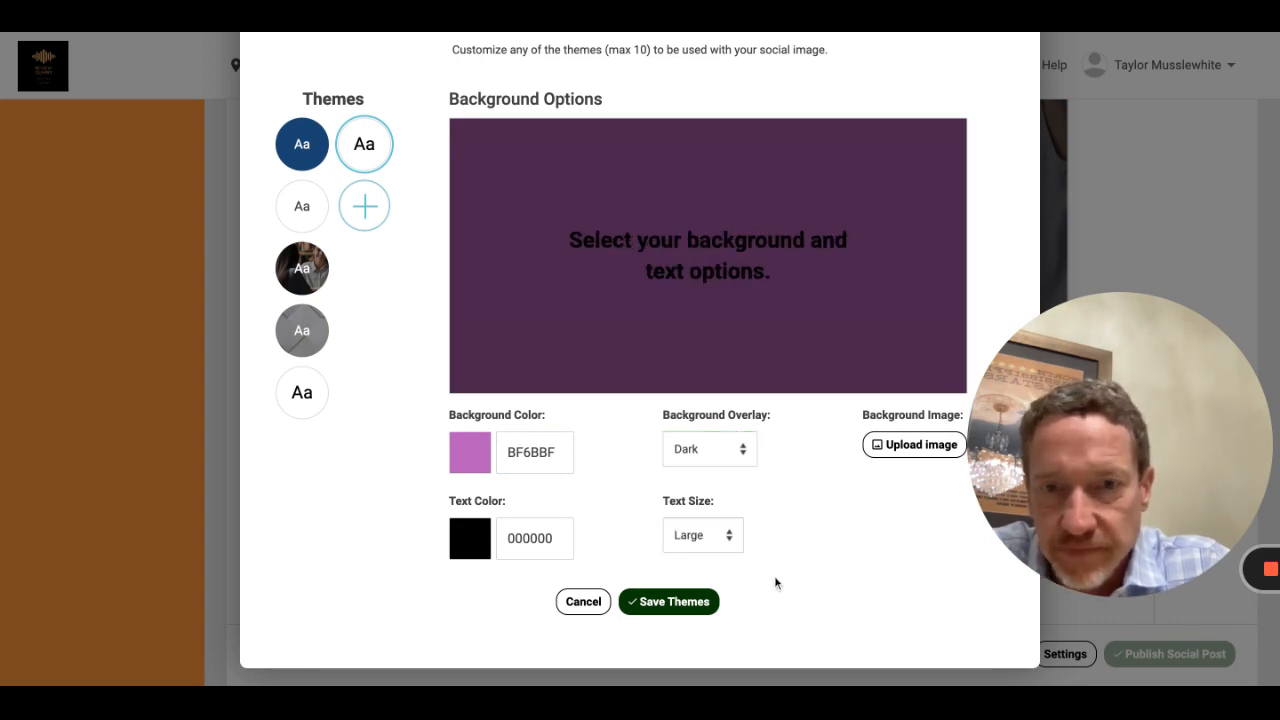
pyautogui.click(484, 551)
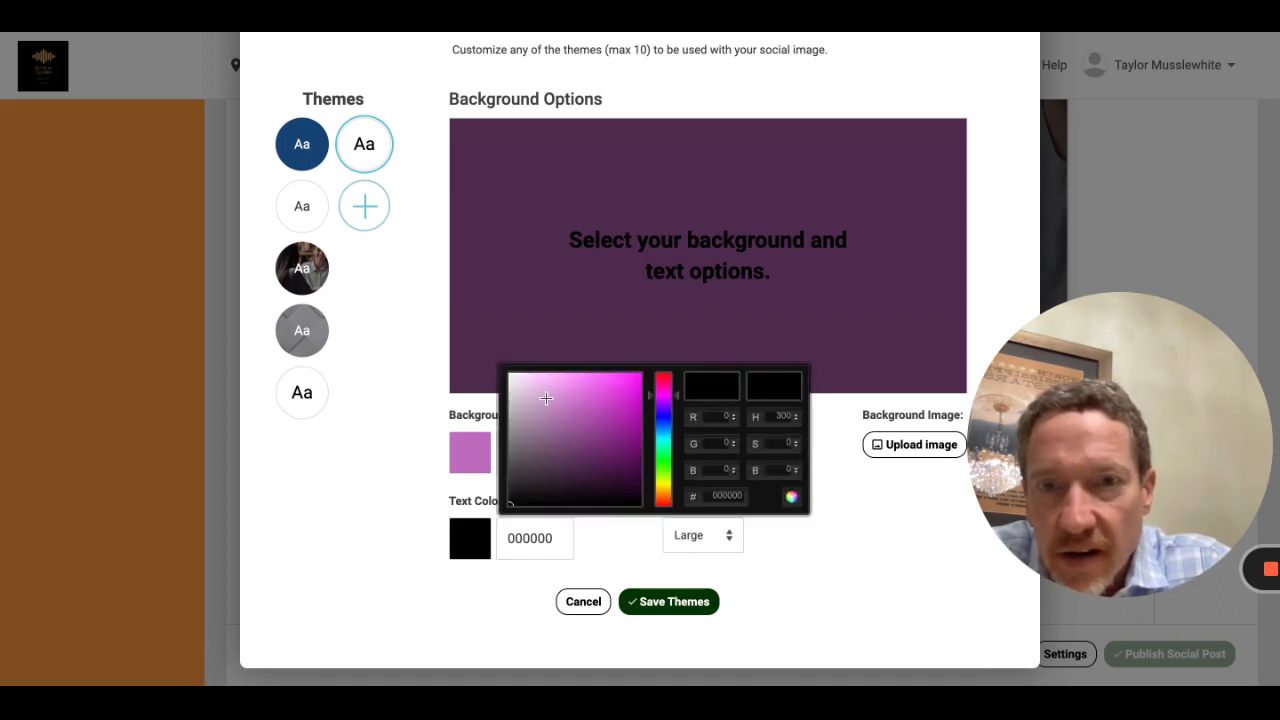
pyautogui.moveTo(546, 398); pyautogui.dragTo(511, 376)
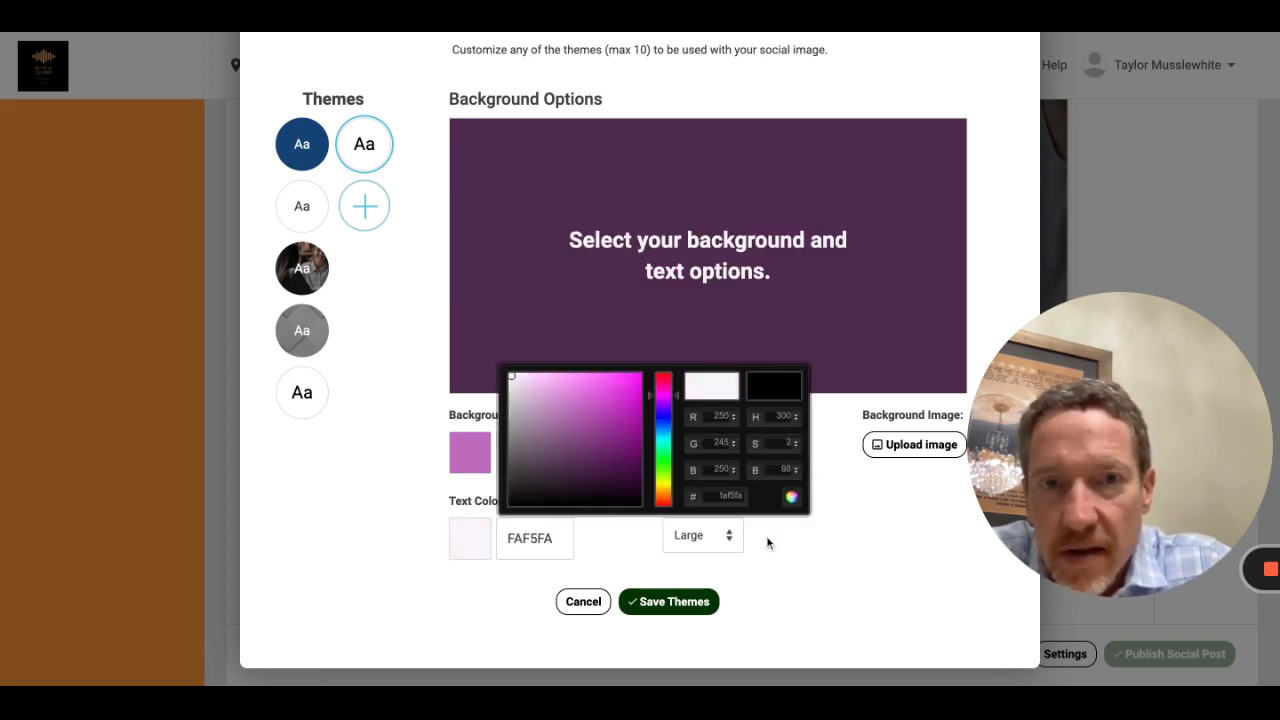
pyautogui.click(828, 561)
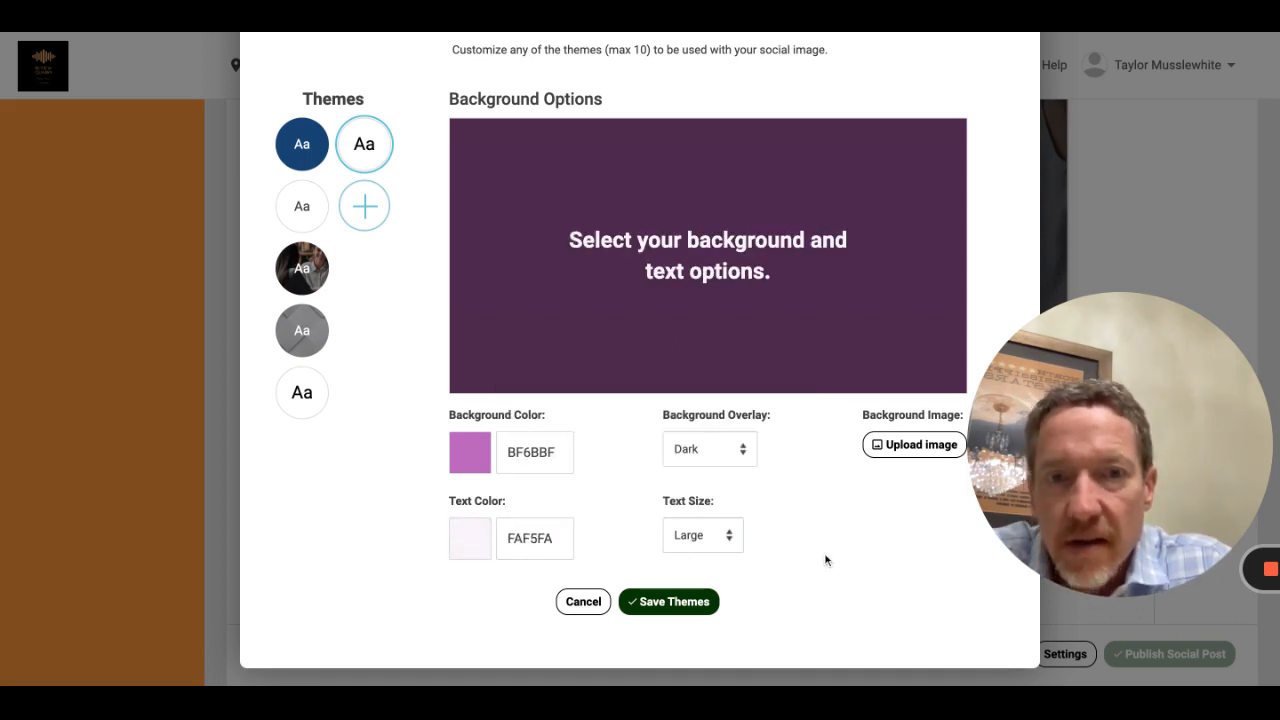
pyautogui.click(674, 603)
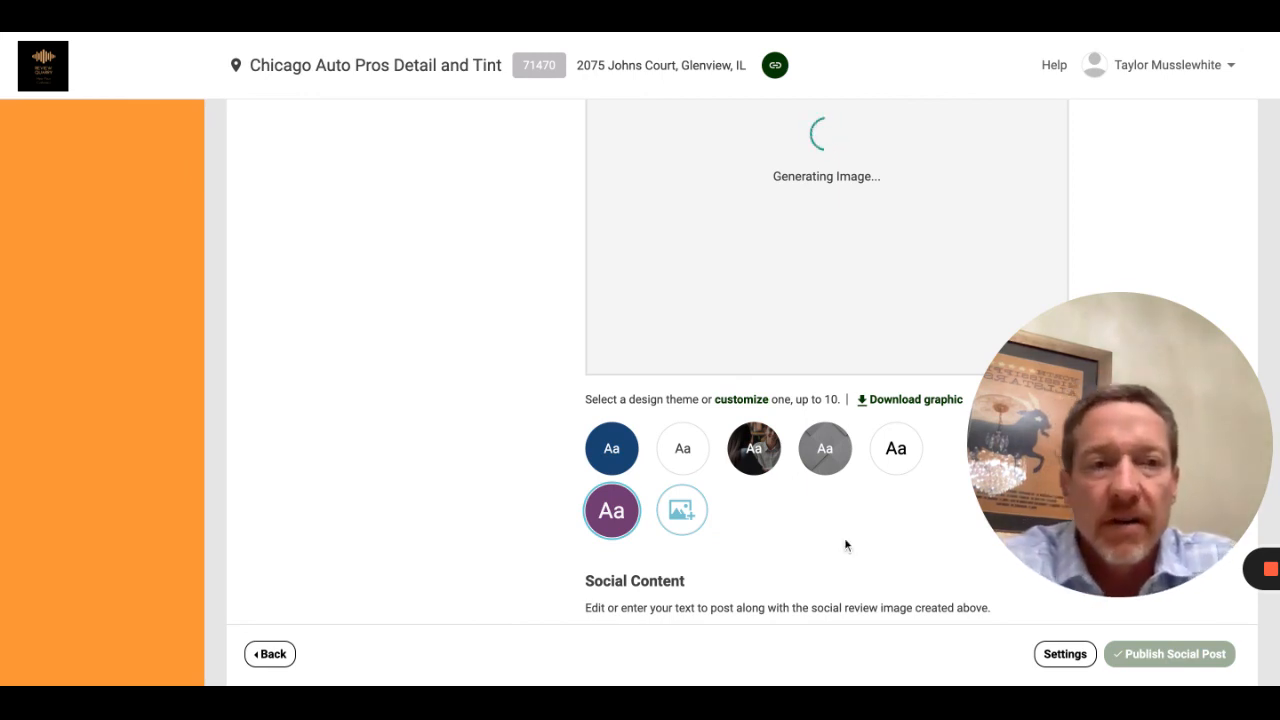
# Review the generated purple-themed social image and the default post text in the Social Content section.
pyautogui.scroll(-1, 845, 543)
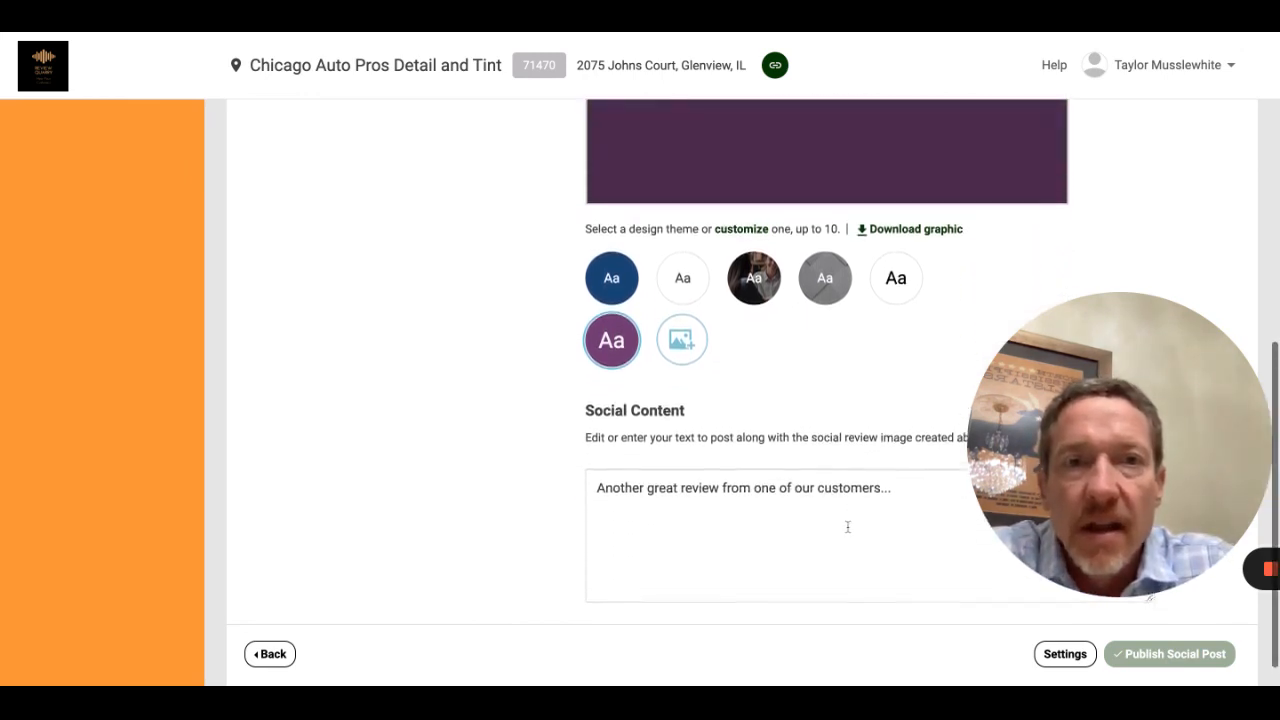
pyautogui.scroll(3, 847, 526)
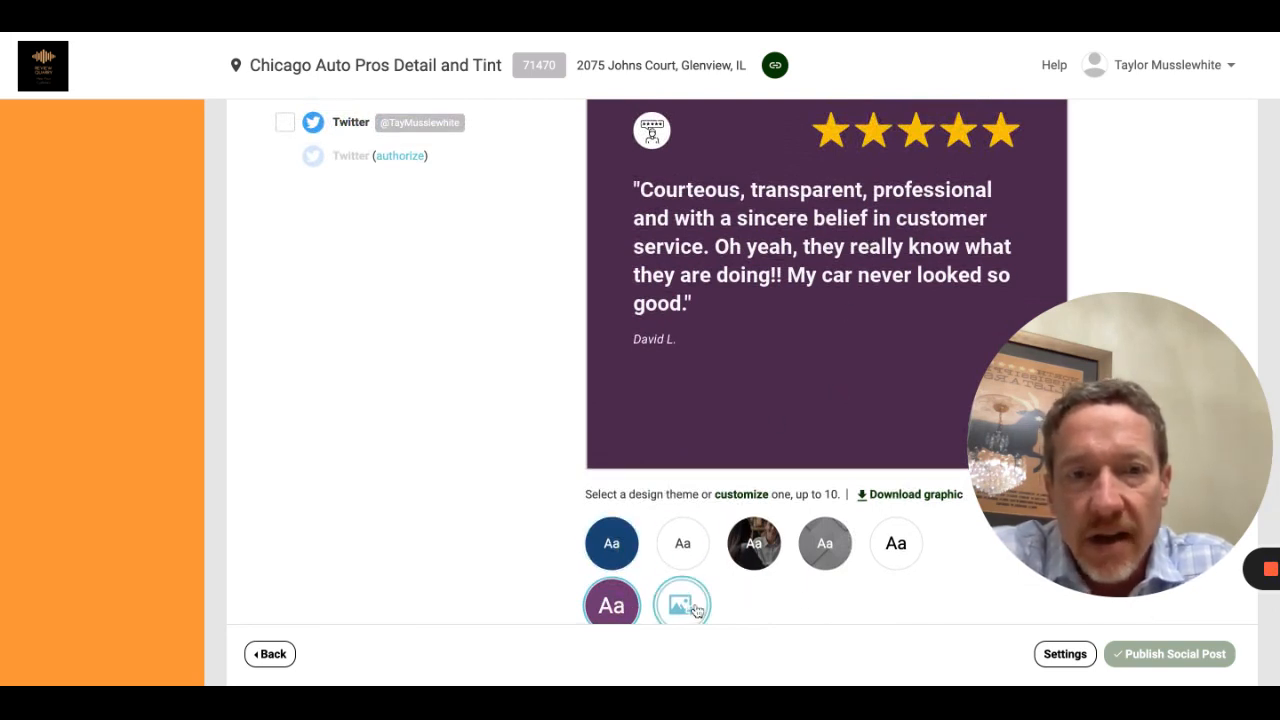
pyautogui.scroll(-3, 870, 337)
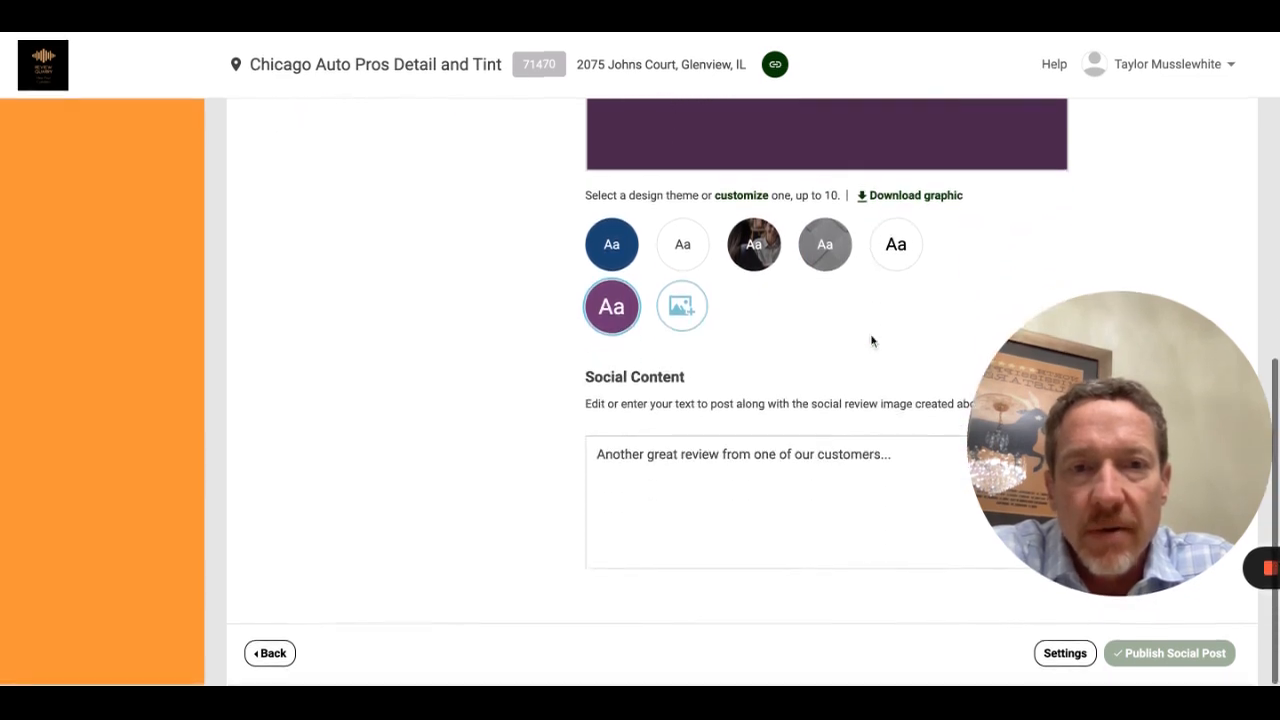
pyautogui.tripleClick(905, 456)
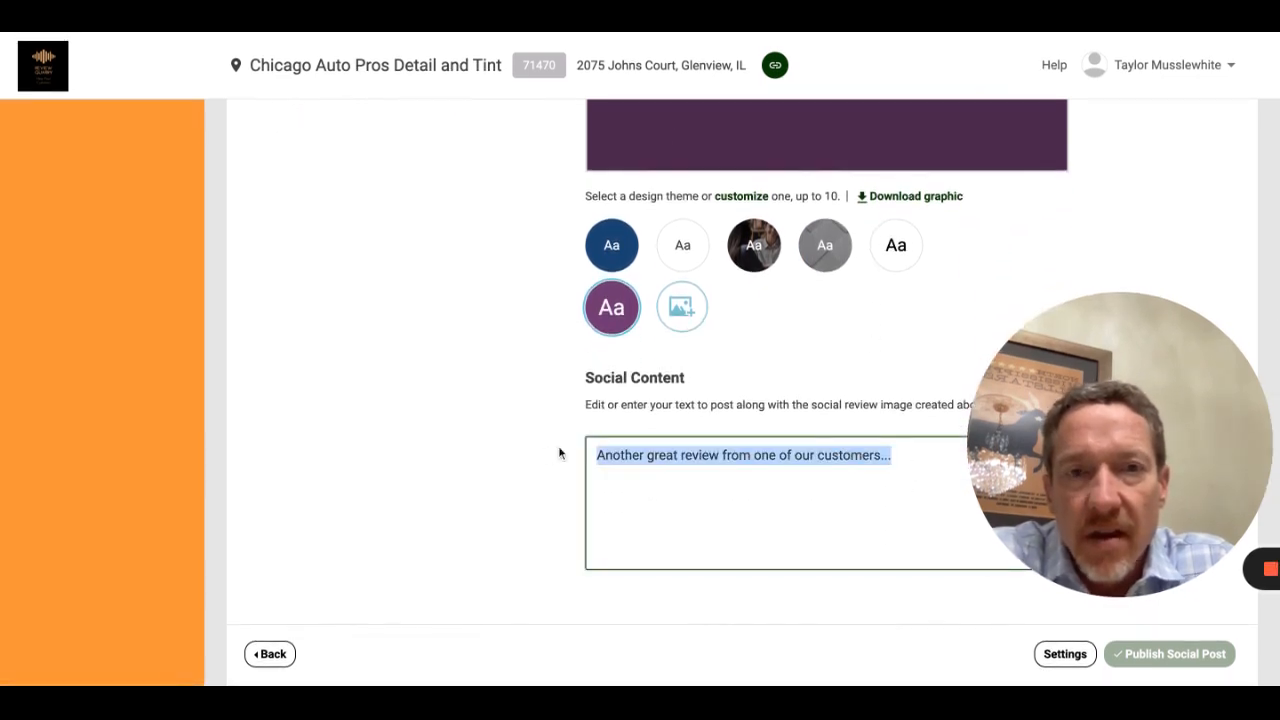
pyautogui.scroll(3, 903, 350)
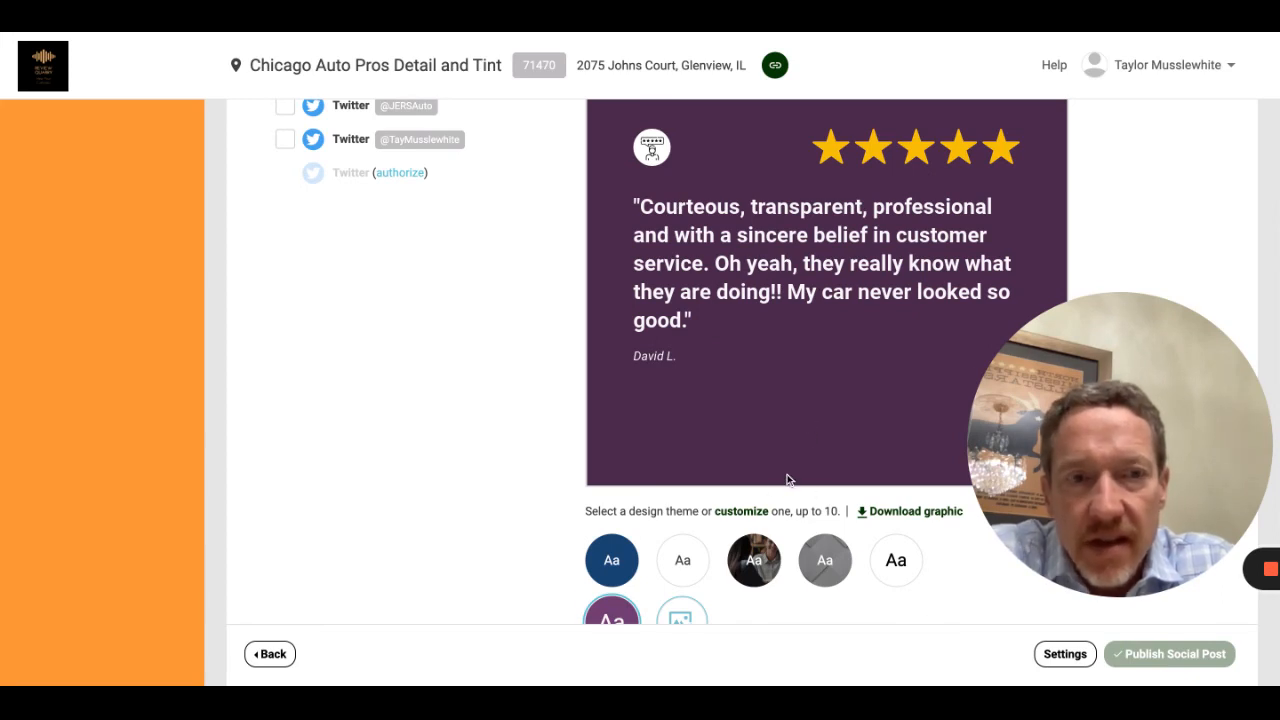
pyautogui.scroll(-3, 787, 474)
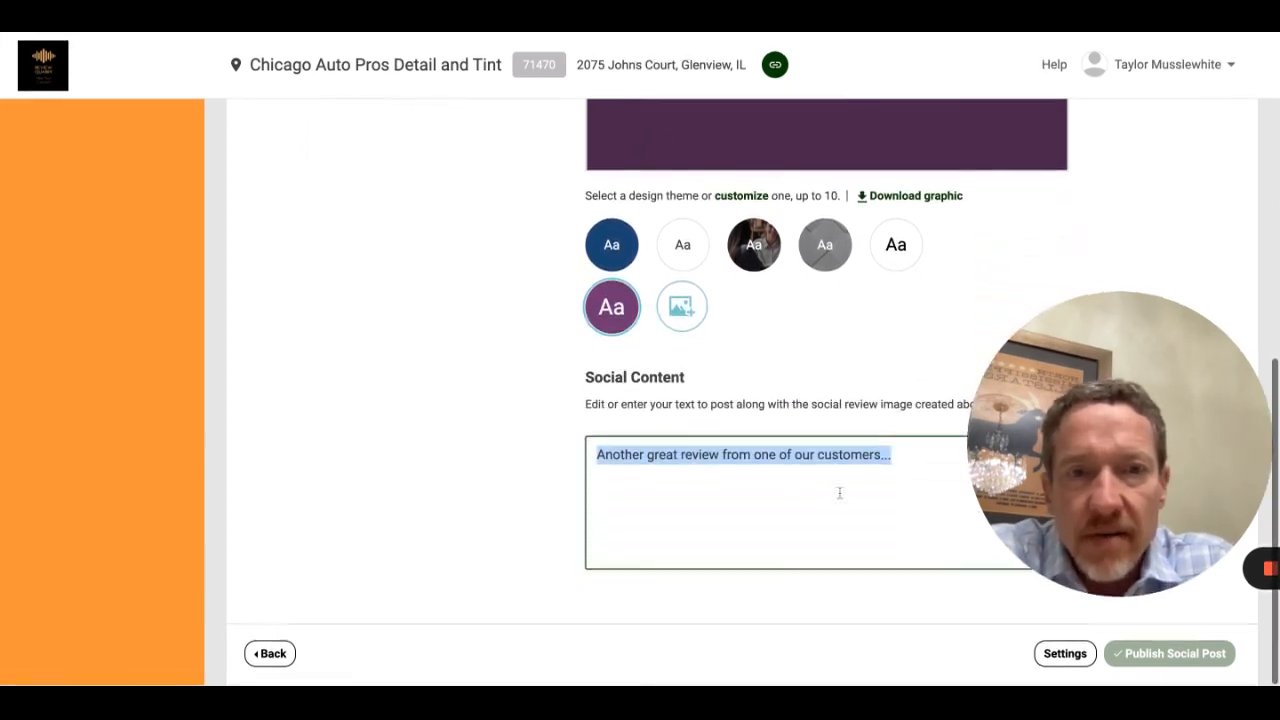
# Append "we love making cars beautiful!" directly after the default sentence in the social post text.
pyautogui.click(898, 454)
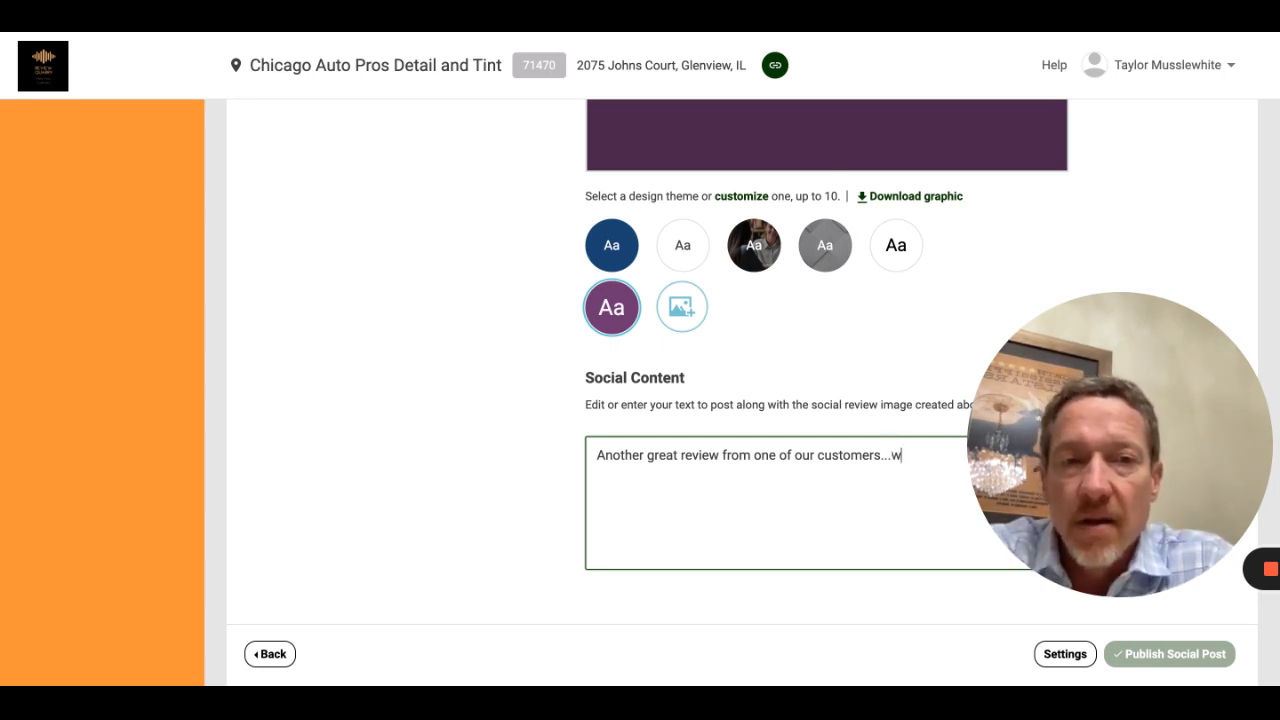
pyautogui.write('tak')
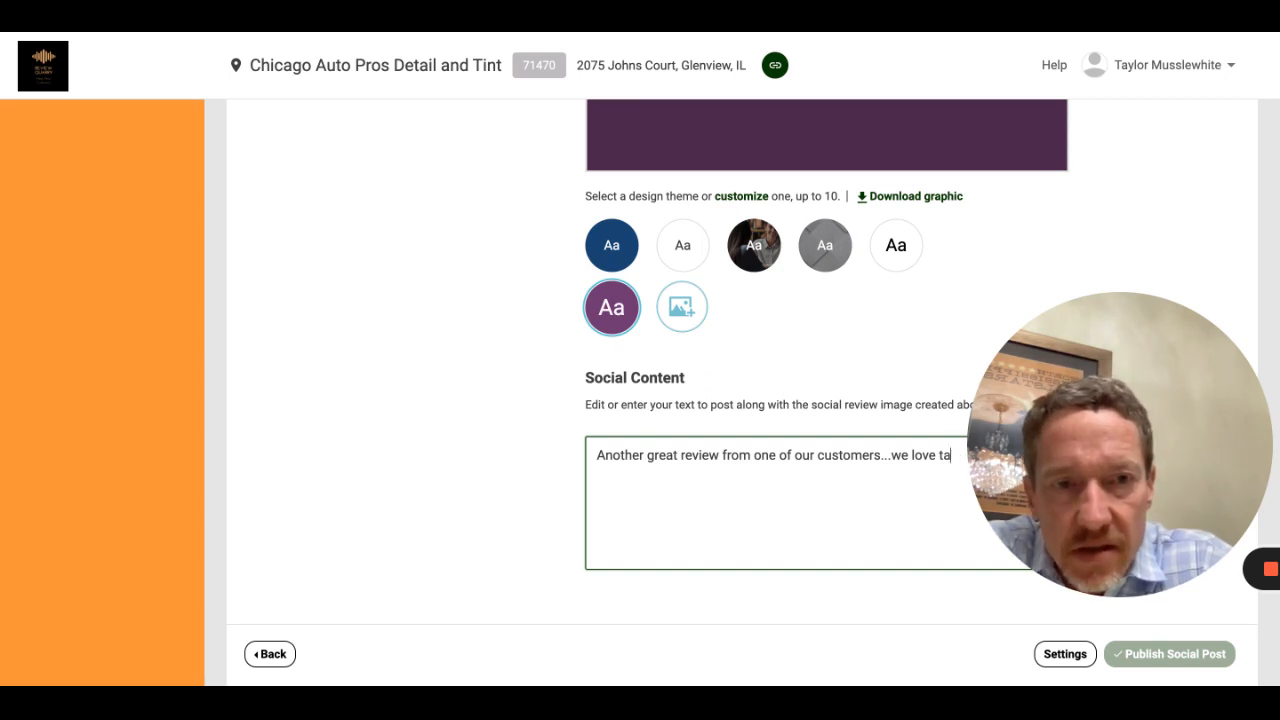
pyautogui.press('BackSpace')
pyautogui.press('BackSpace')
pyautogui.moveTo(1096, 398); pyautogui.dragTo(151, 237)
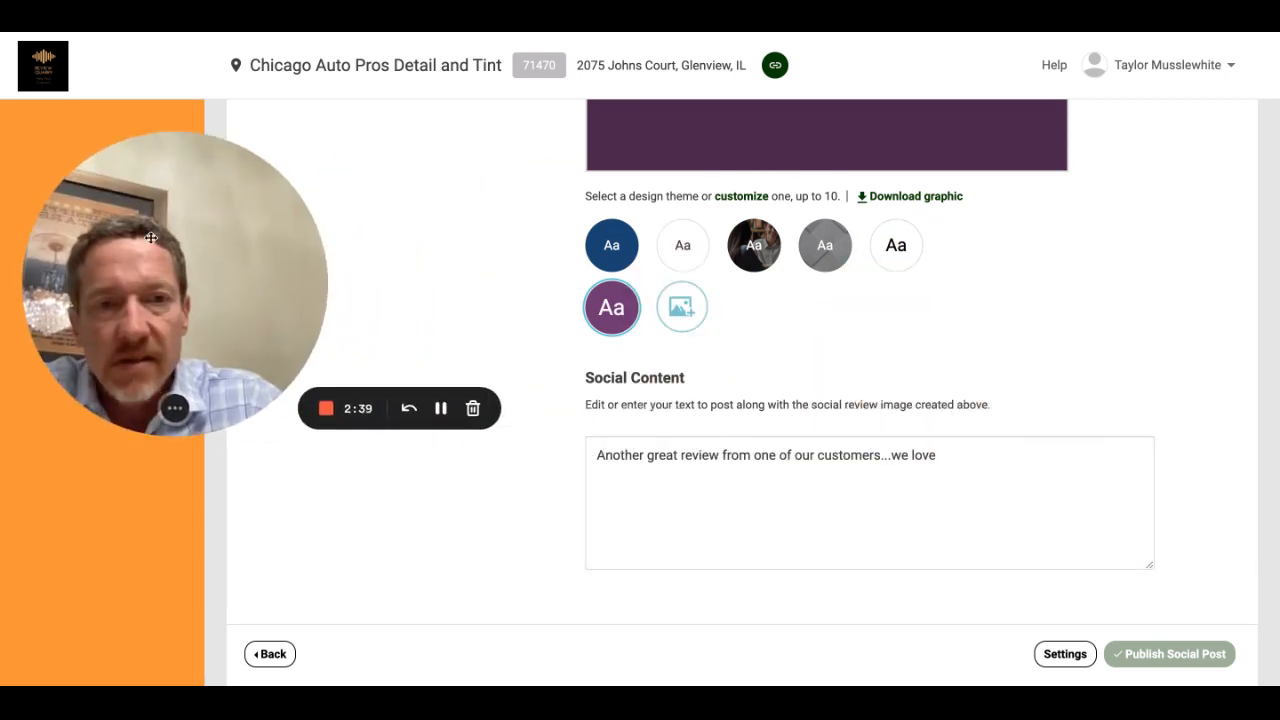
pyautogui.click(948, 456)
pyautogui.write('mak')
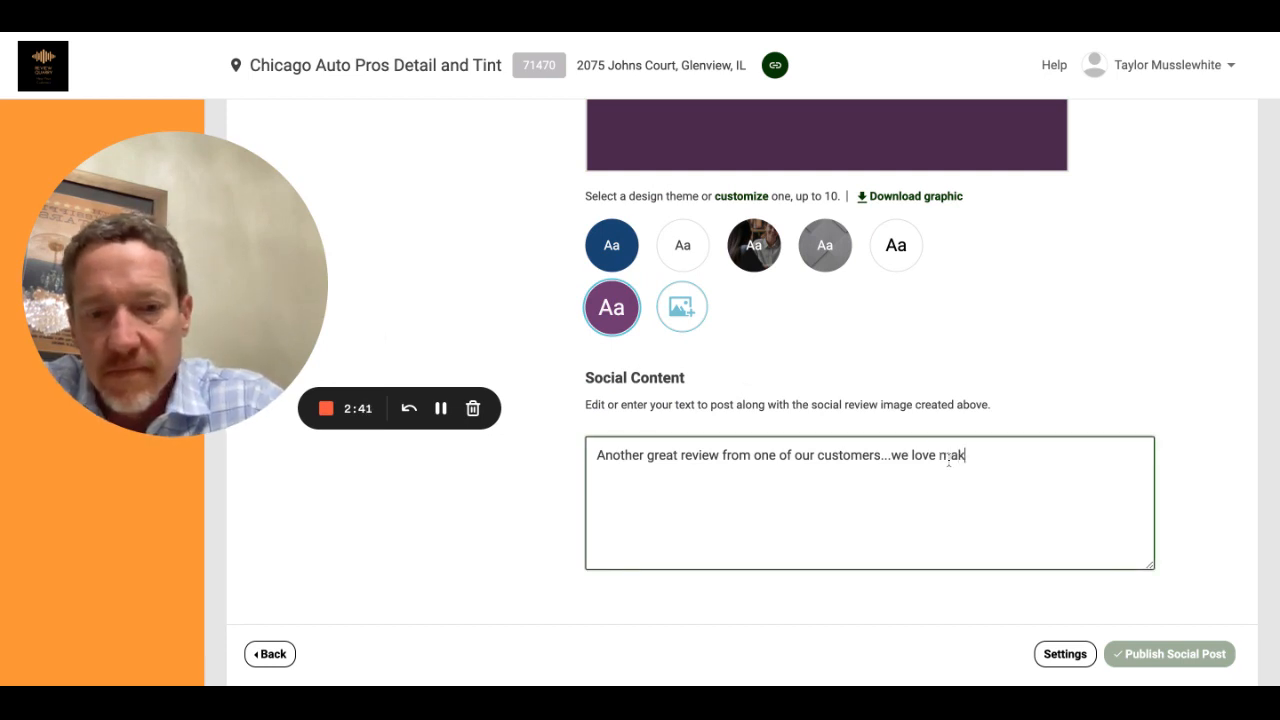
pyautogui.write('ing cars b')
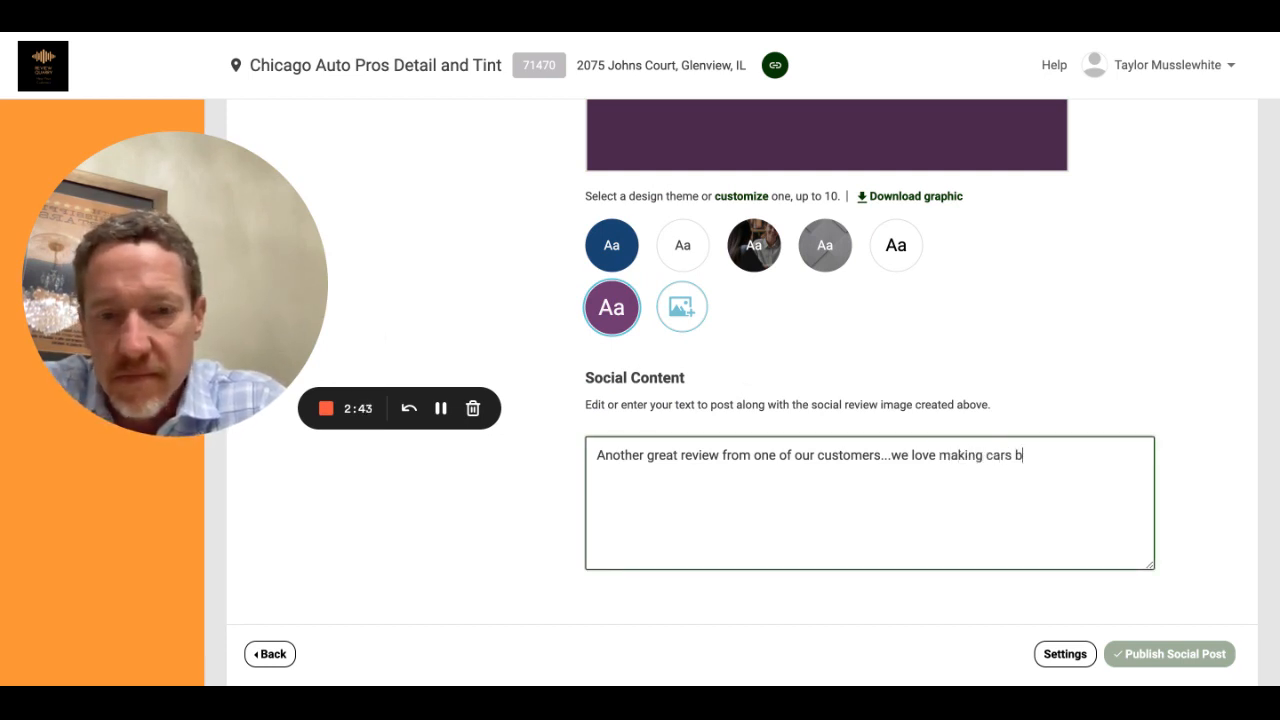
pyautogui.write('eautiful!')
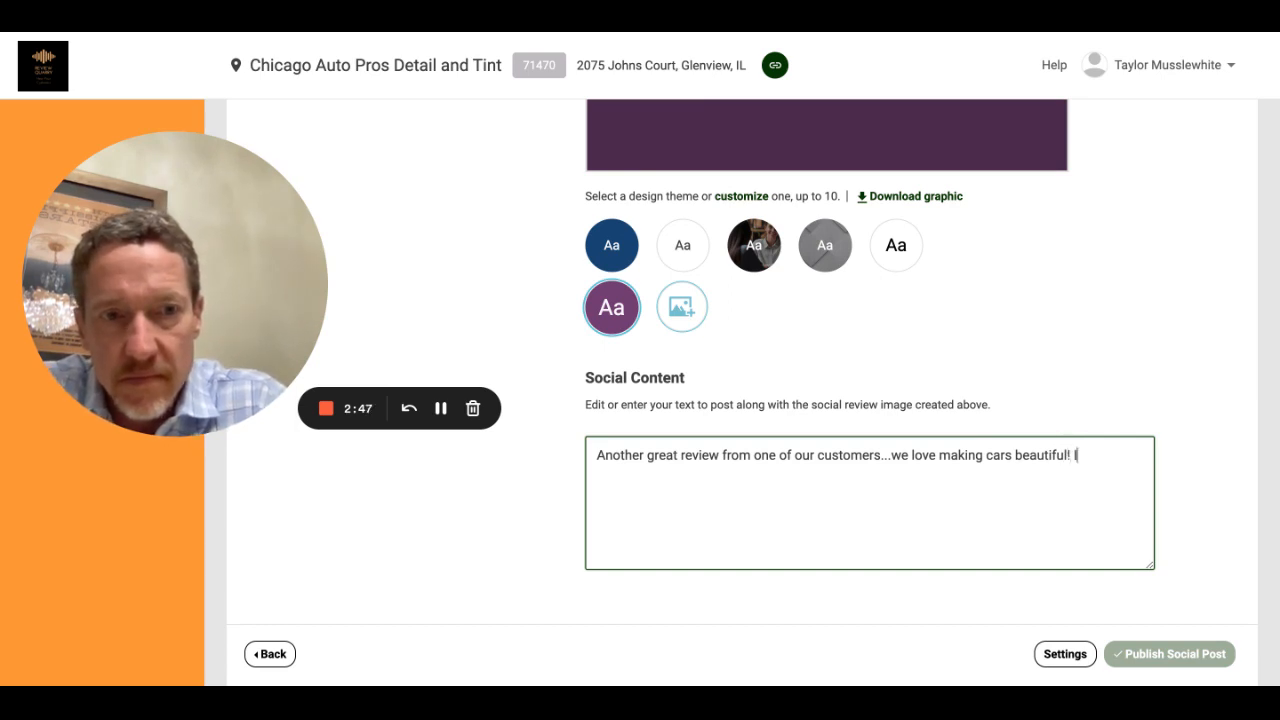
# Continue the post text with "In this case, we had the thrill of protecting a 2022 Porsche Taycan".
pyautogui.write(' In this case')
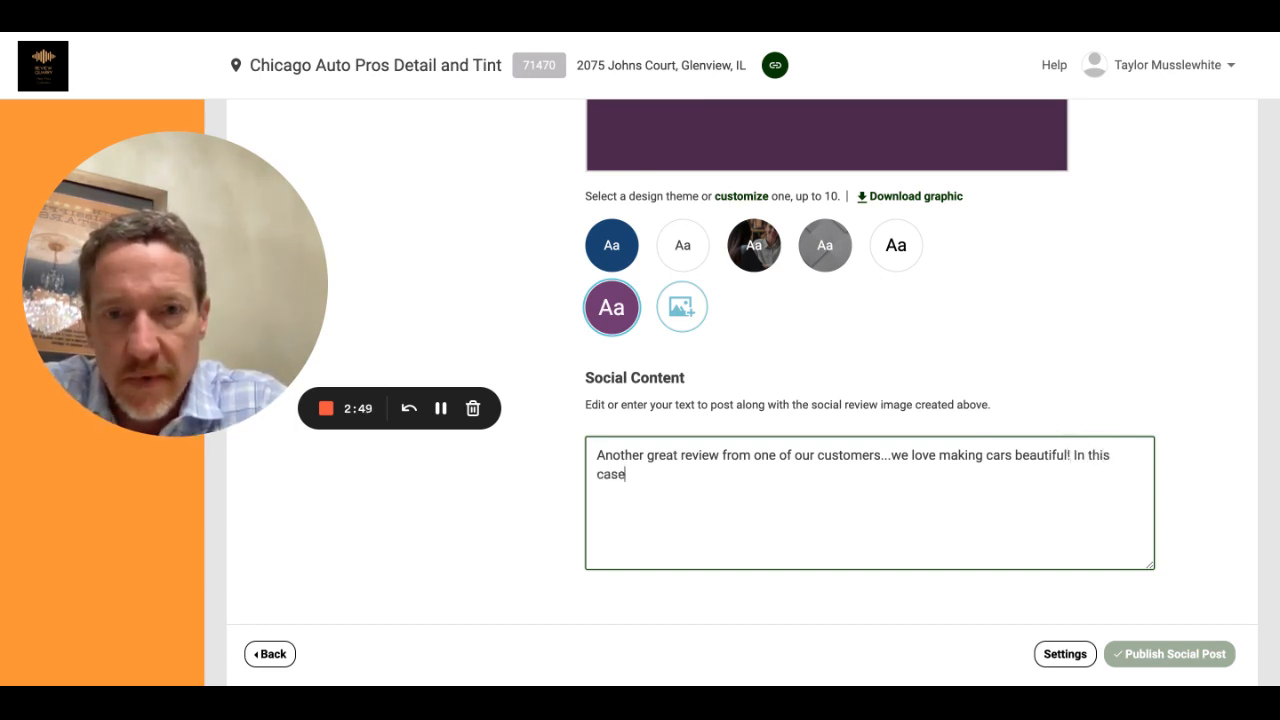
pyautogui.write(', we')
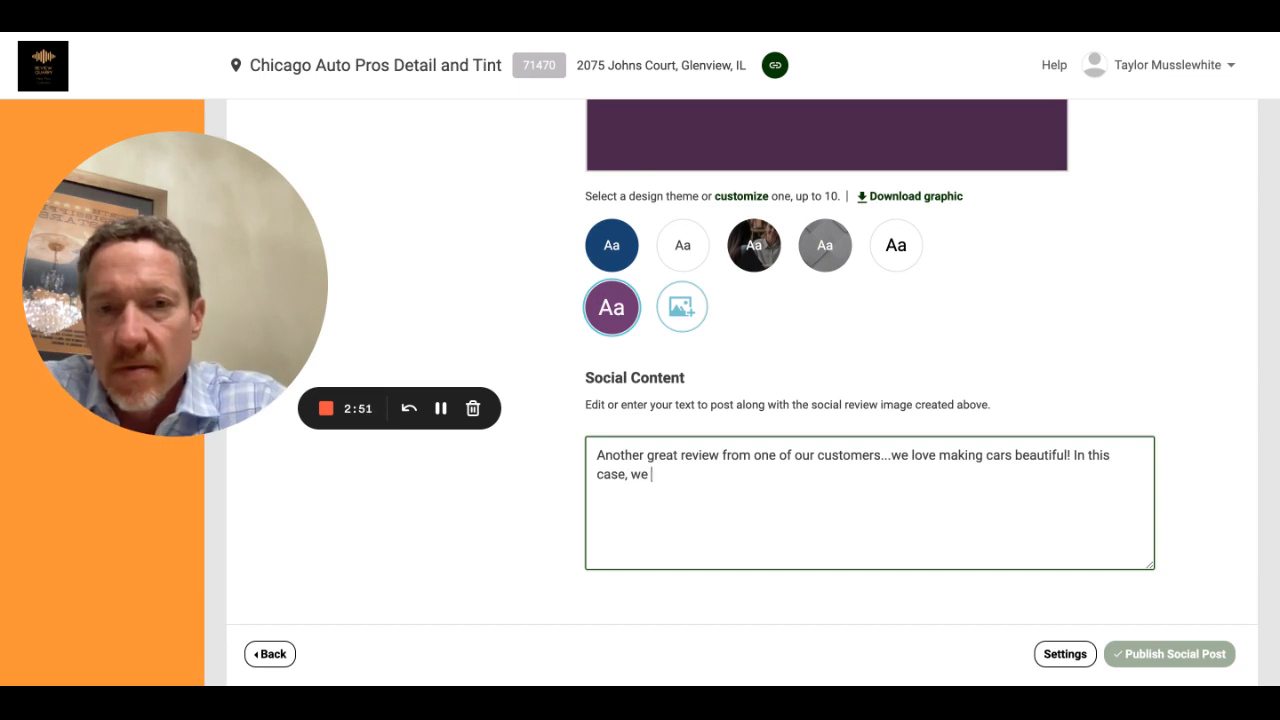
pyautogui.write(' had the')
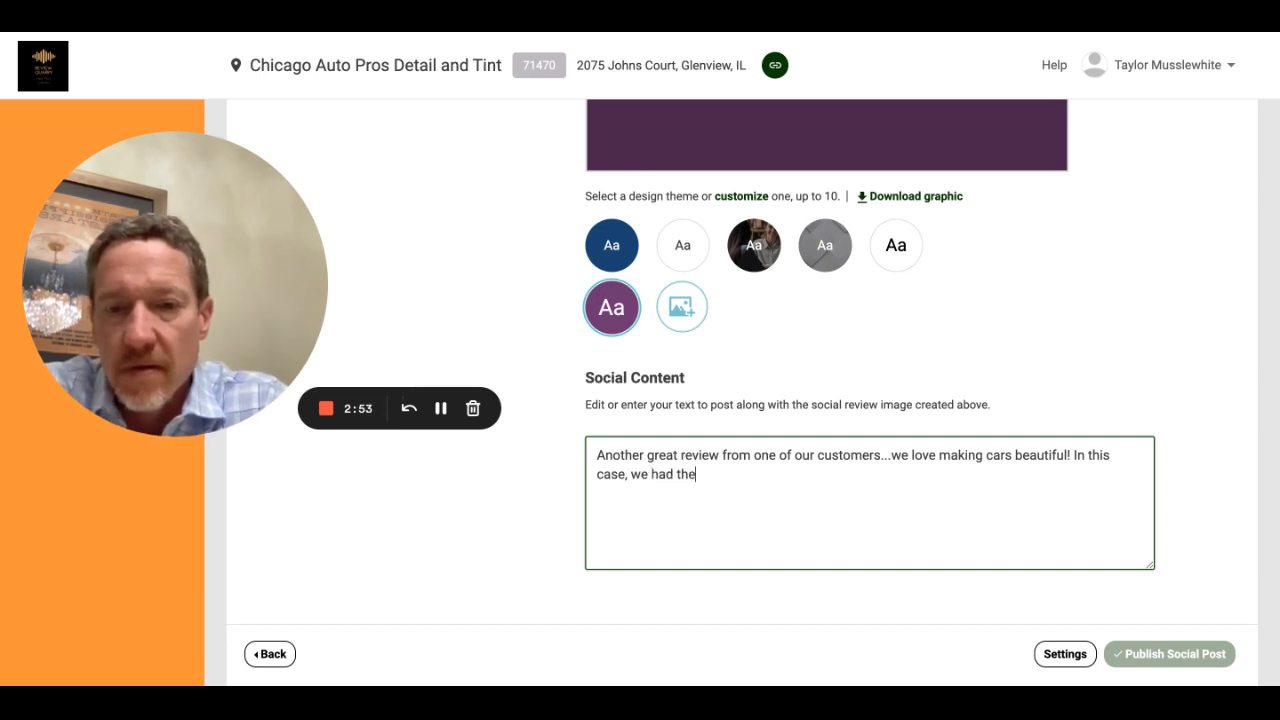
pyautogui.write(' thrill of ')
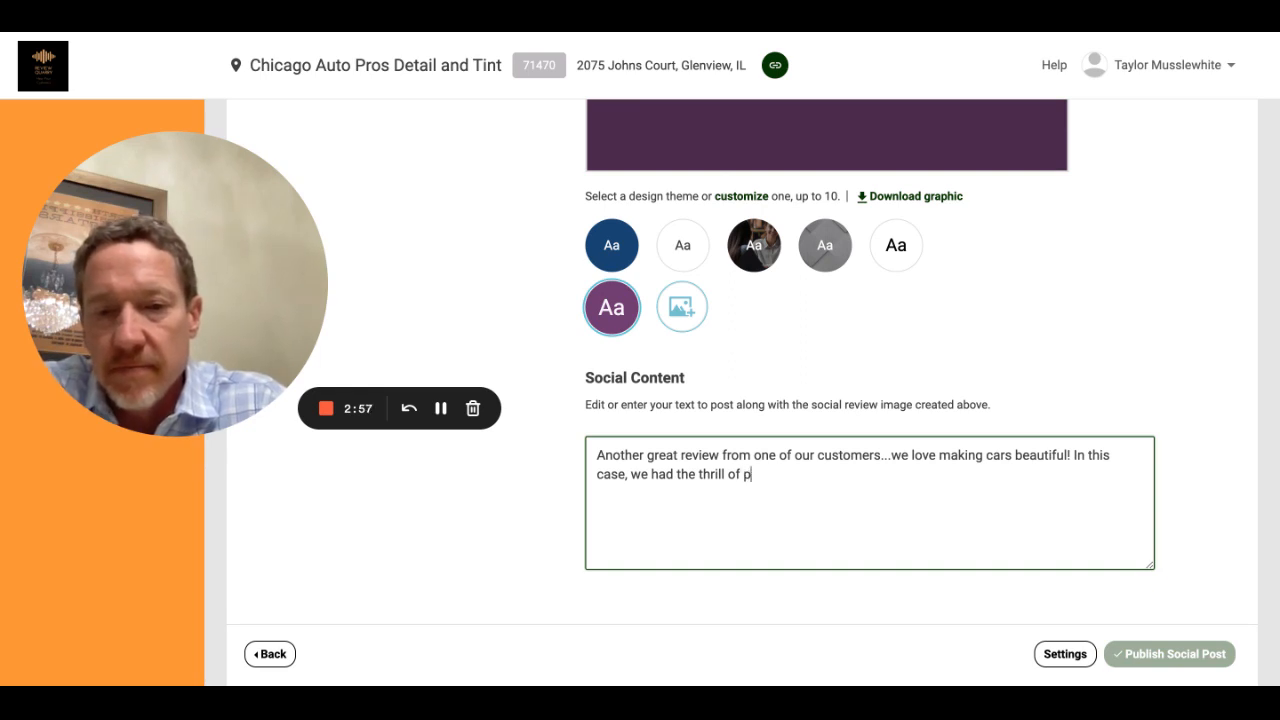
pyautogui.write('protecting a 2022 P')
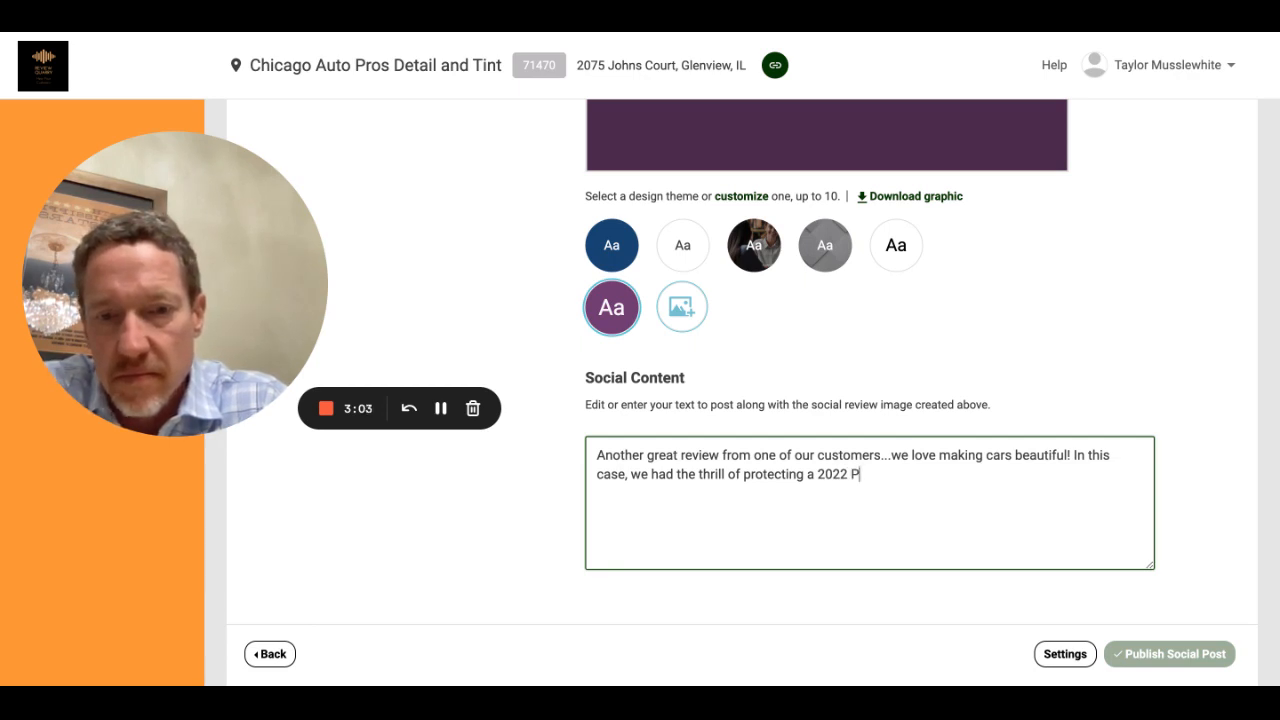
pyautogui.write('orsche')
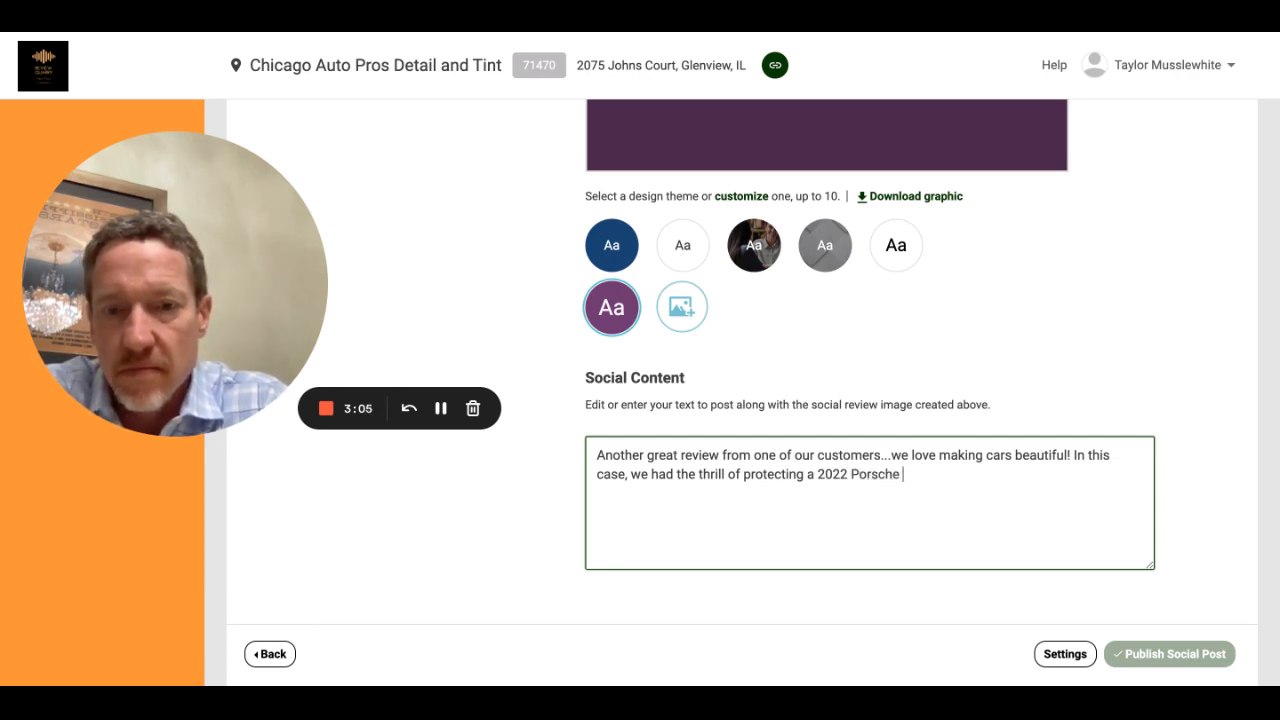
pyautogui.write(' Taycan ')
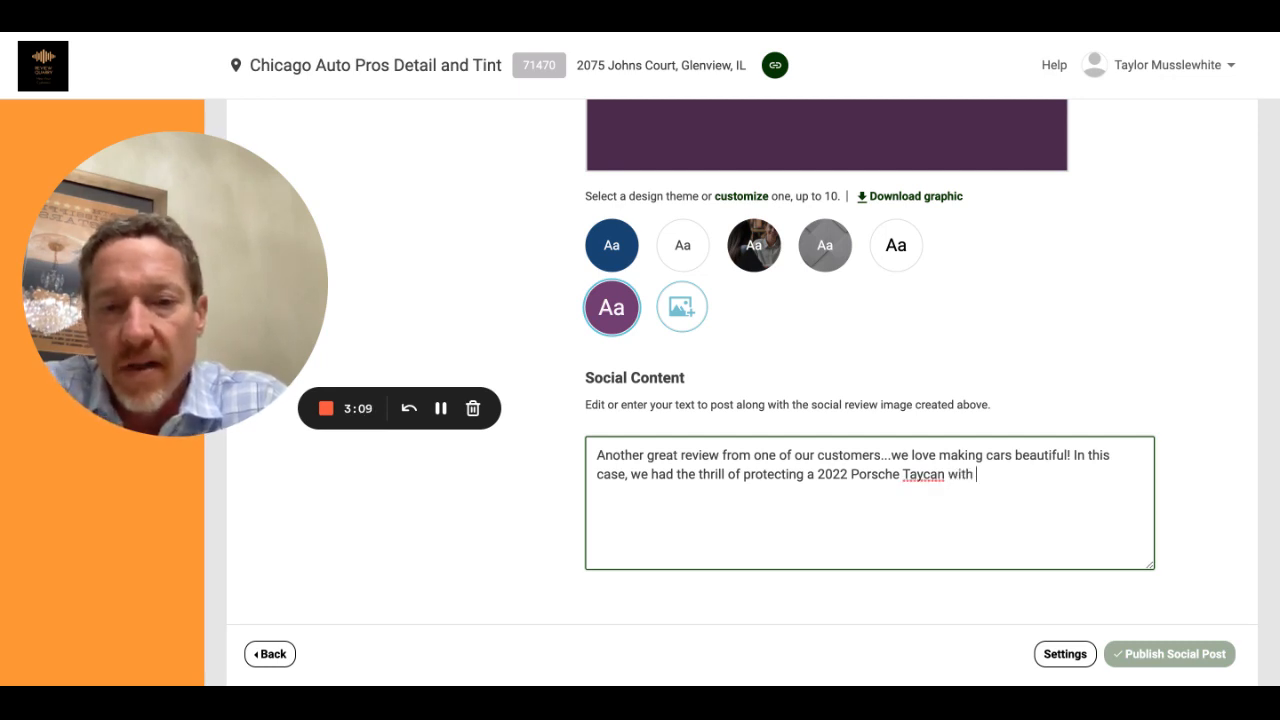
# Complete the Porsche sentence in the post text with "with paint protection film from XPEL and Modesta ceramic coating".
pyautogui.write('with paint p')
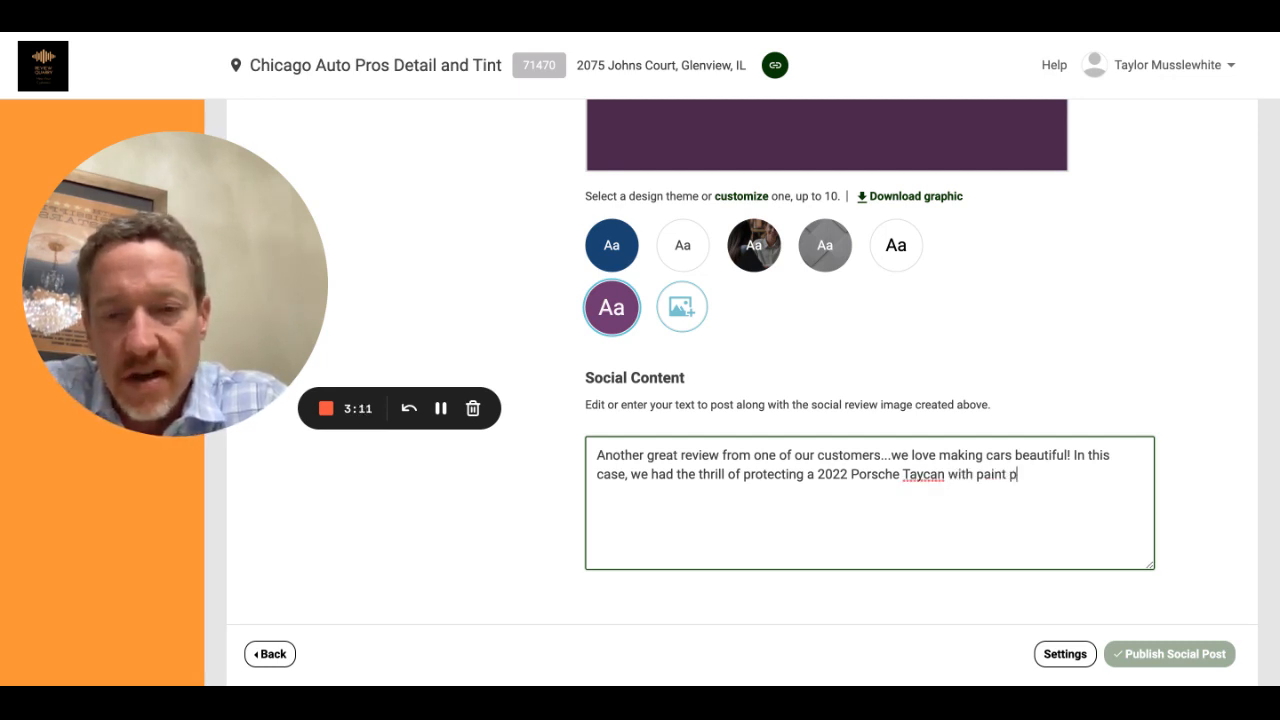
pyautogui.write('rotection fi')
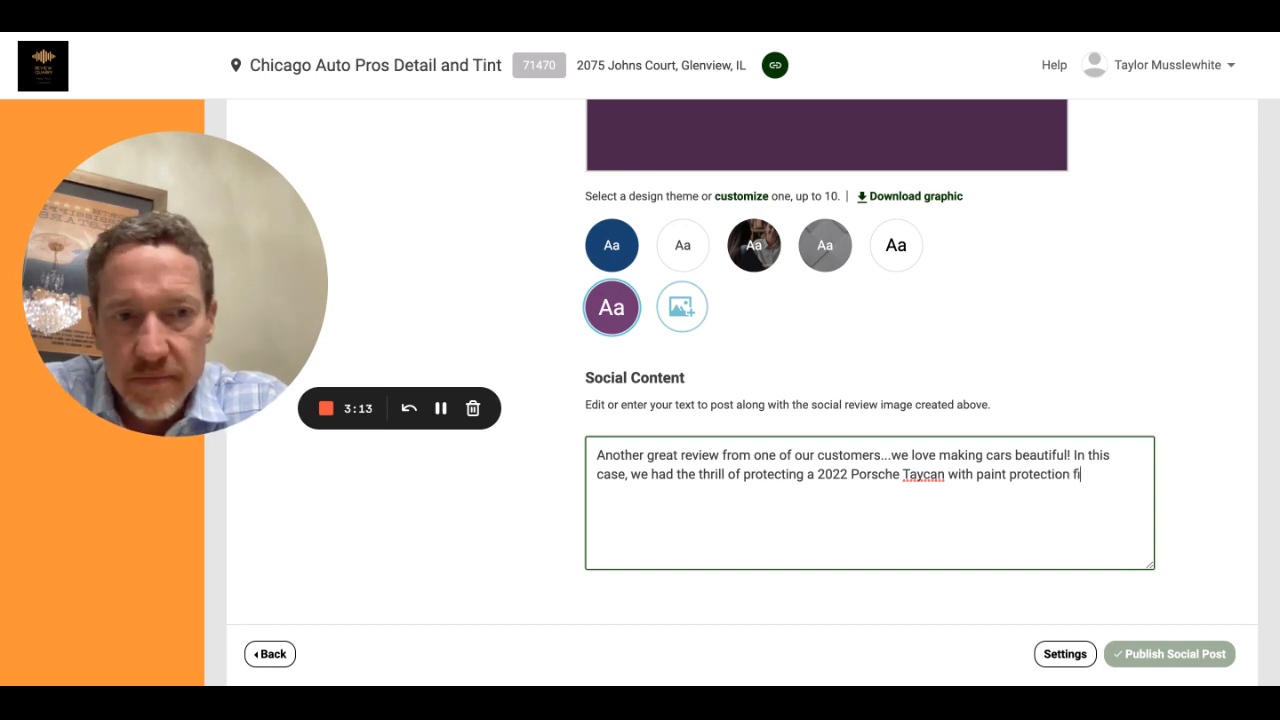
pyautogui.write('lm from')
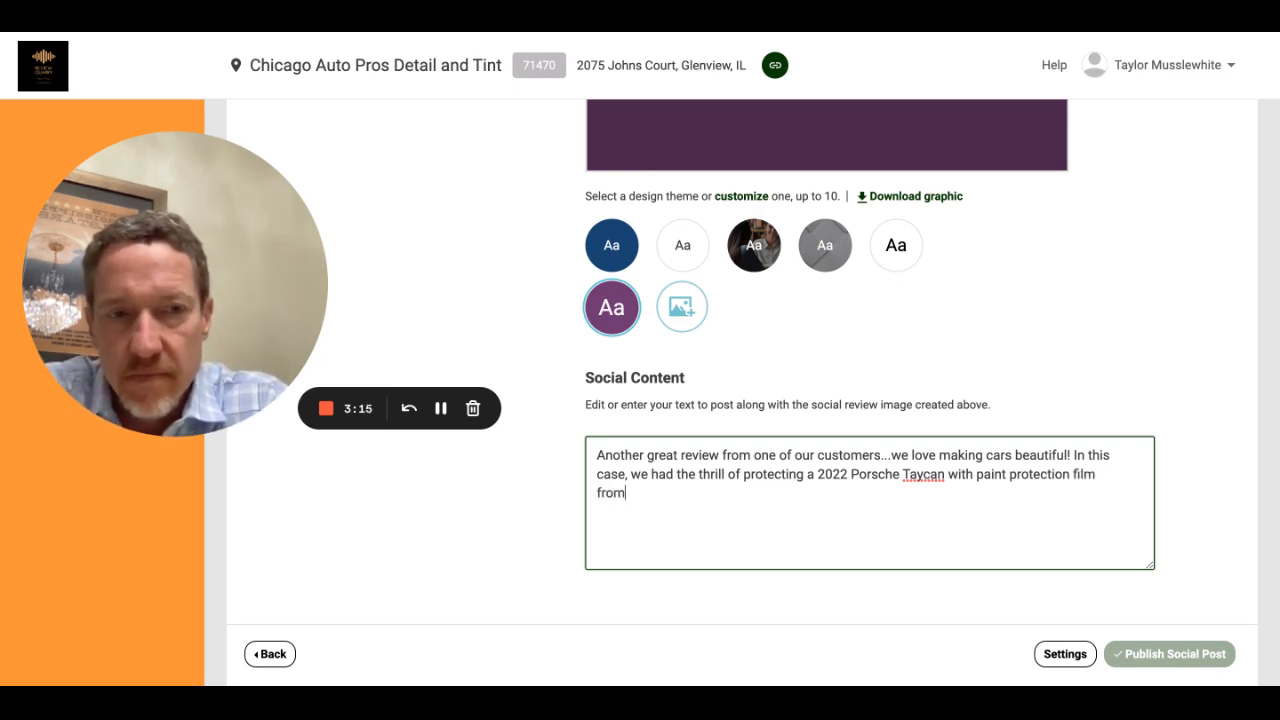
pyautogui.write(' XPEL and ')
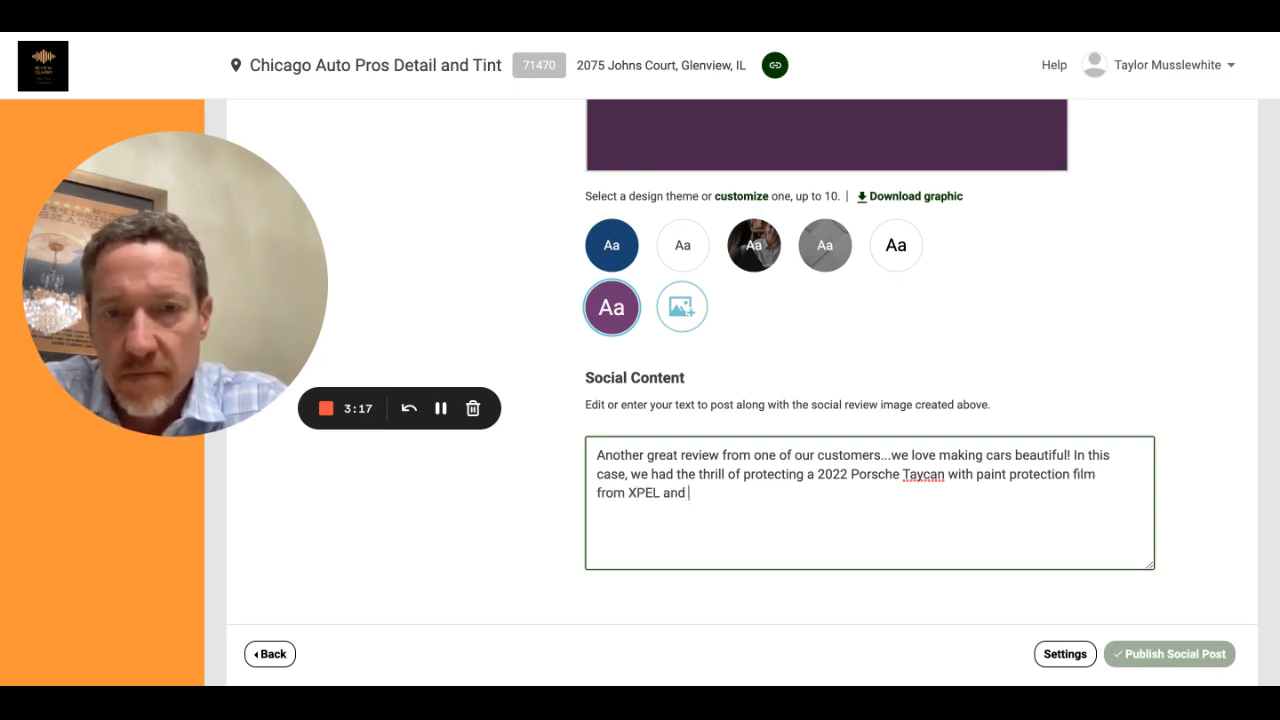
pyautogui.write('Modesta')
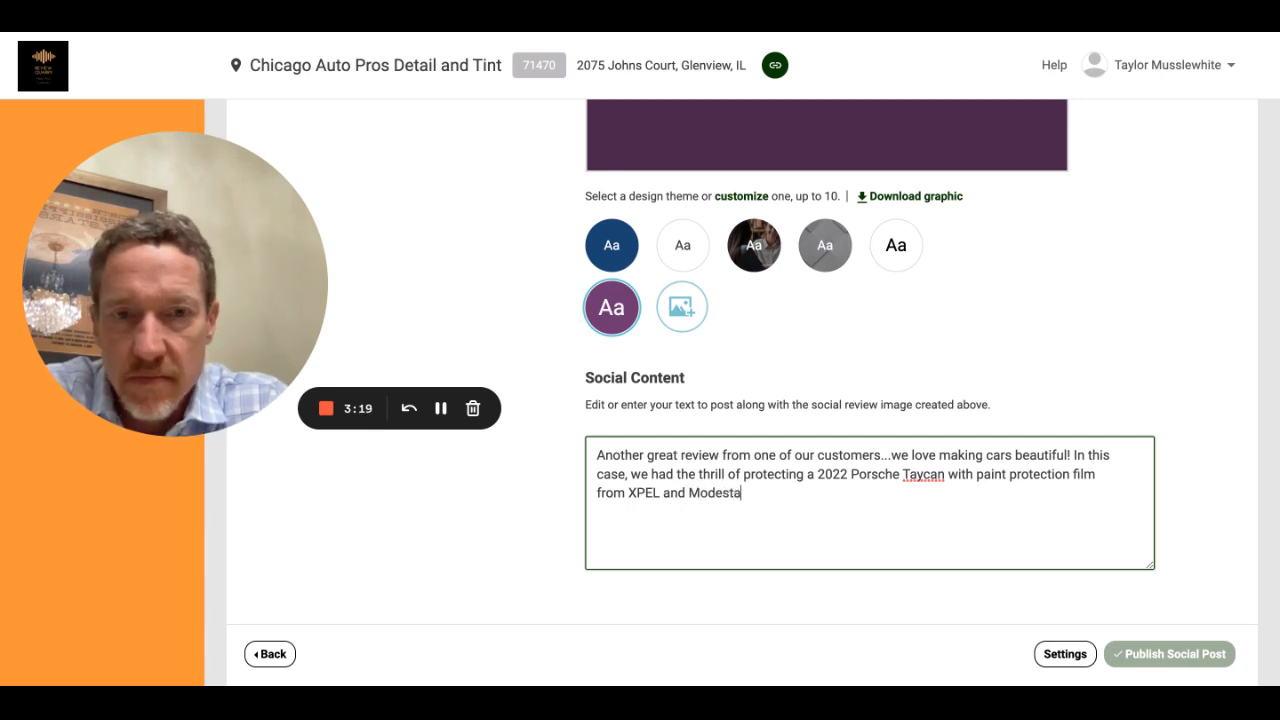
pyautogui.write(' ceramic')
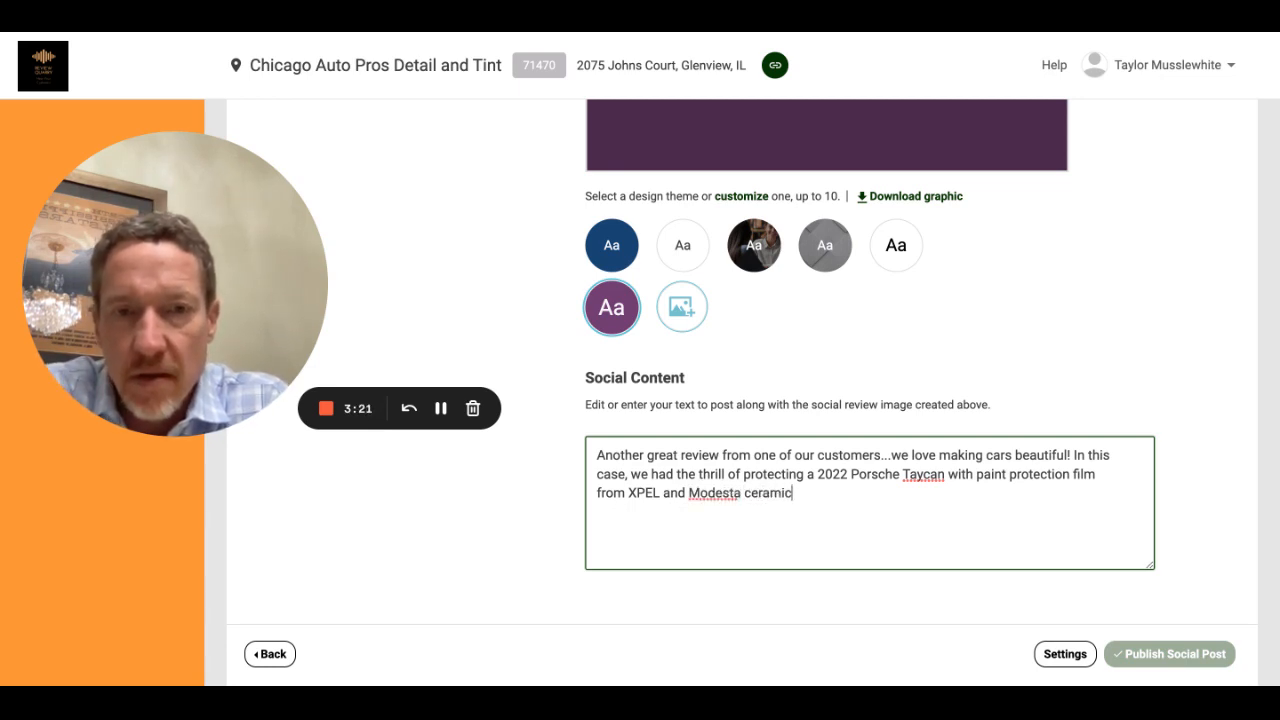
pyautogui.write(' coating')
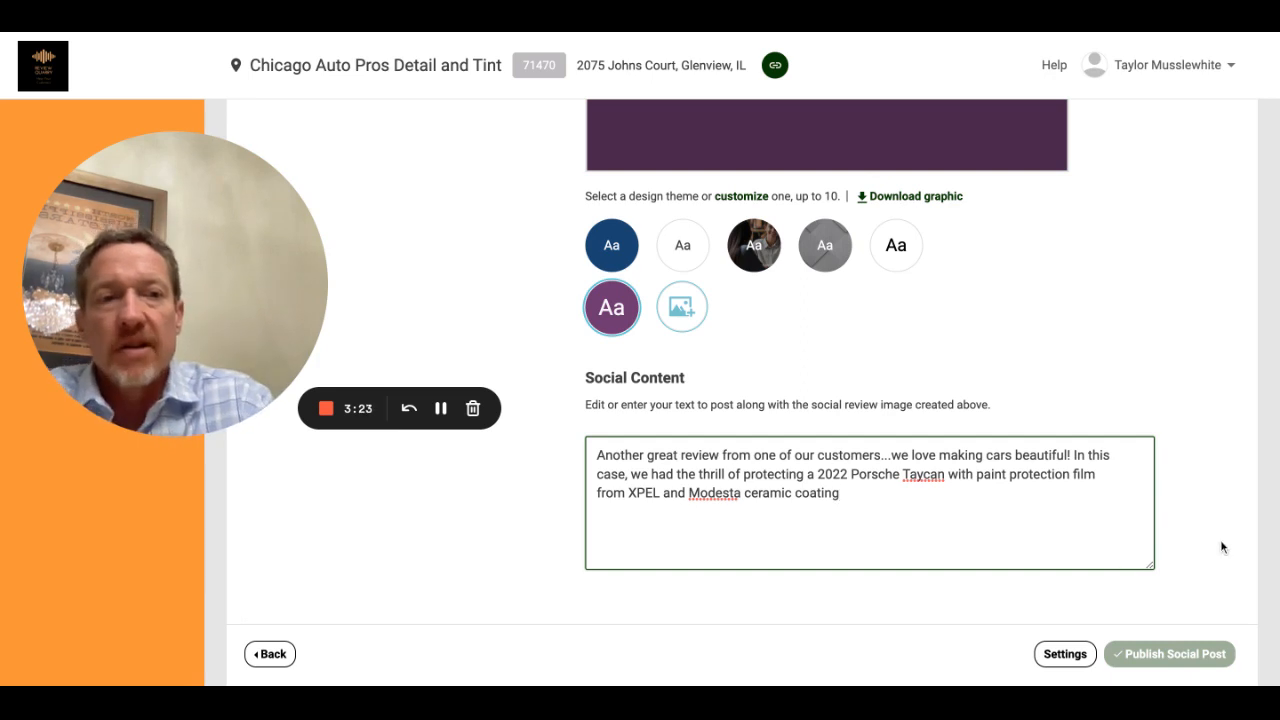